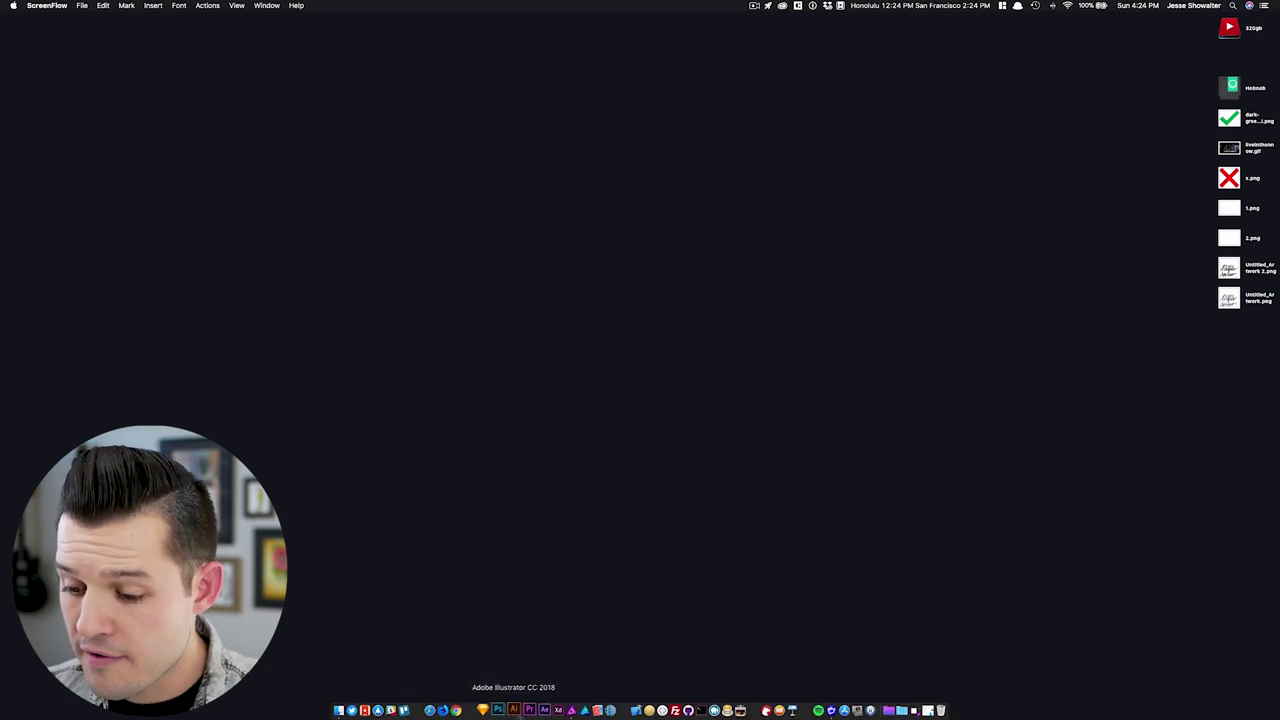
# Step: Launch Affinity Photo and place the laughing woman's street photo onto the blank square canvas
pyautogui.click(570, 711)
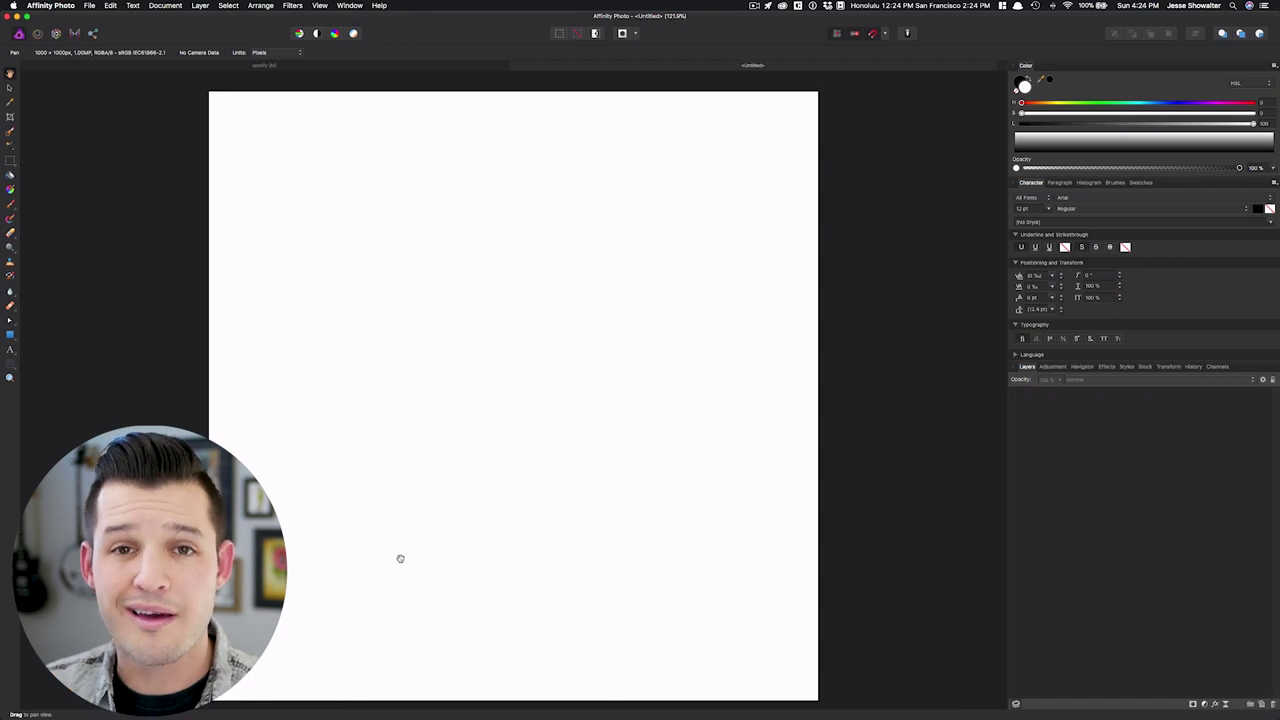
pyautogui.press('super+Tab')
pyautogui.moveTo(1138, 141); pyautogui.dragTo(530, 308)
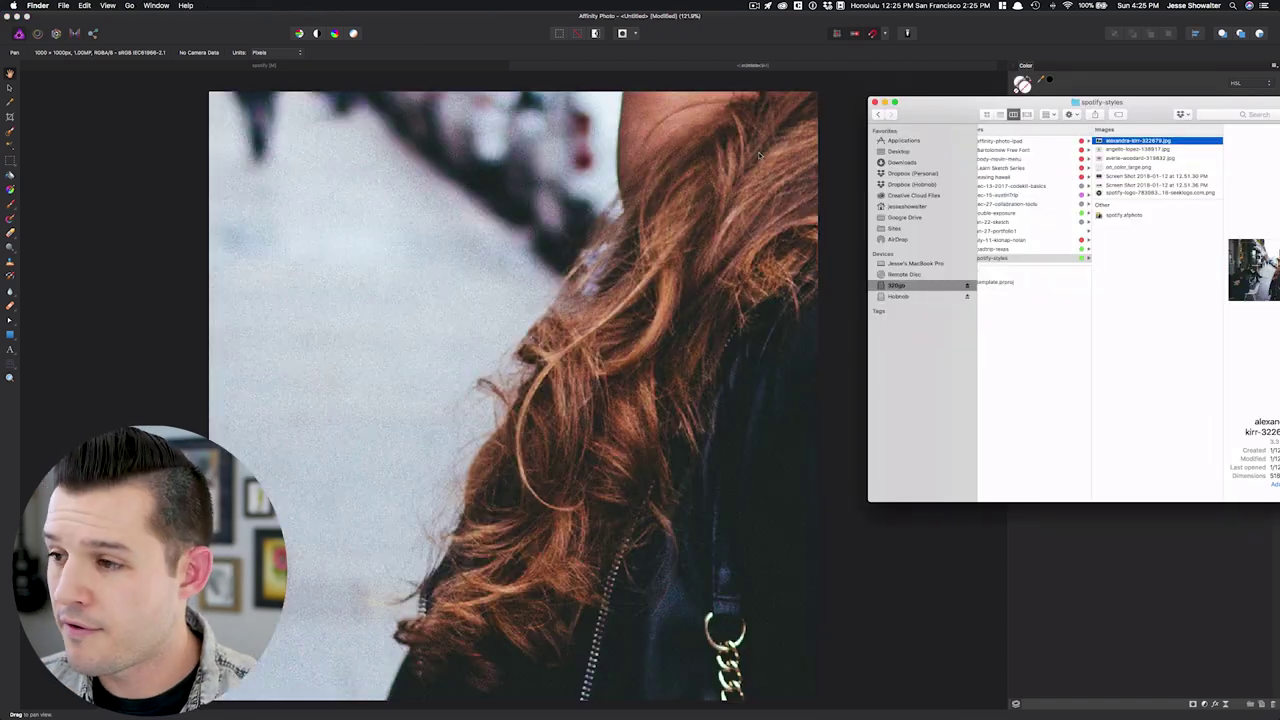
# Step: Position the photo so it fills the square frame, then deselect it
pyautogui.click(10, 88)
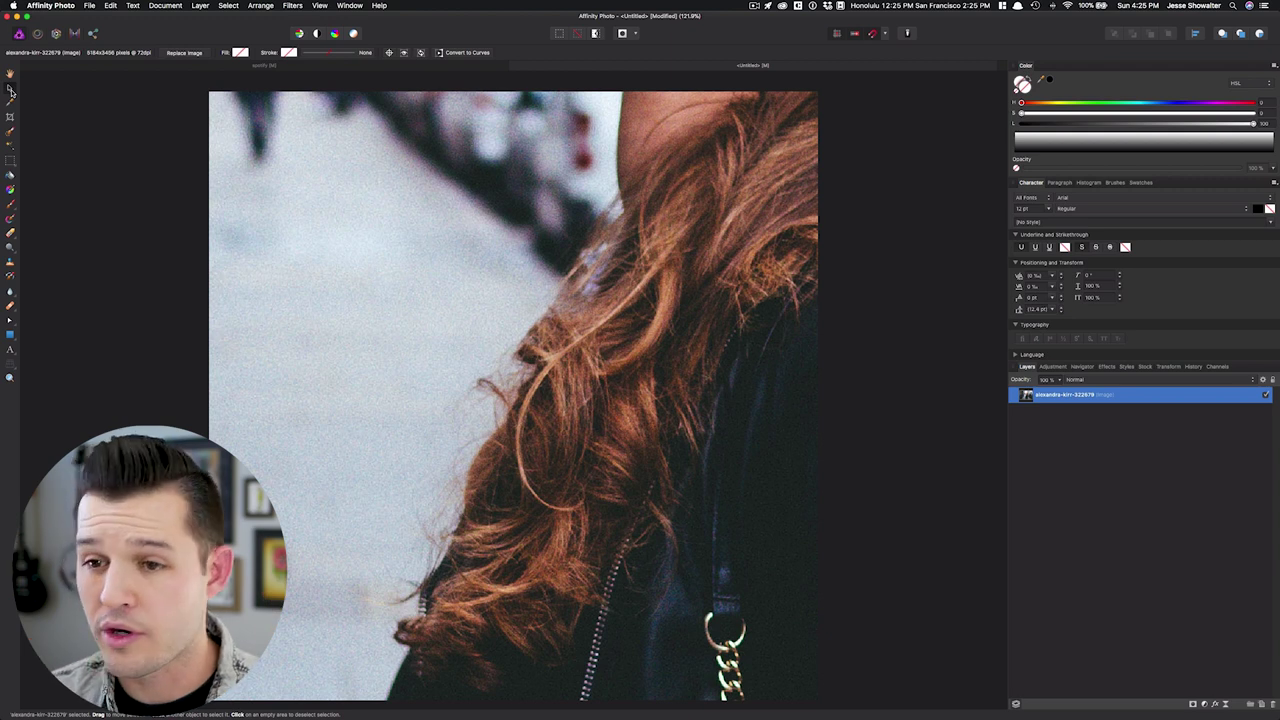
pyautogui.press('super+minus')
pyautogui.press('super+minus')
pyautogui.press('super+minus')
pyautogui.moveTo(535, 413); pyautogui.dragTo(505, 413)
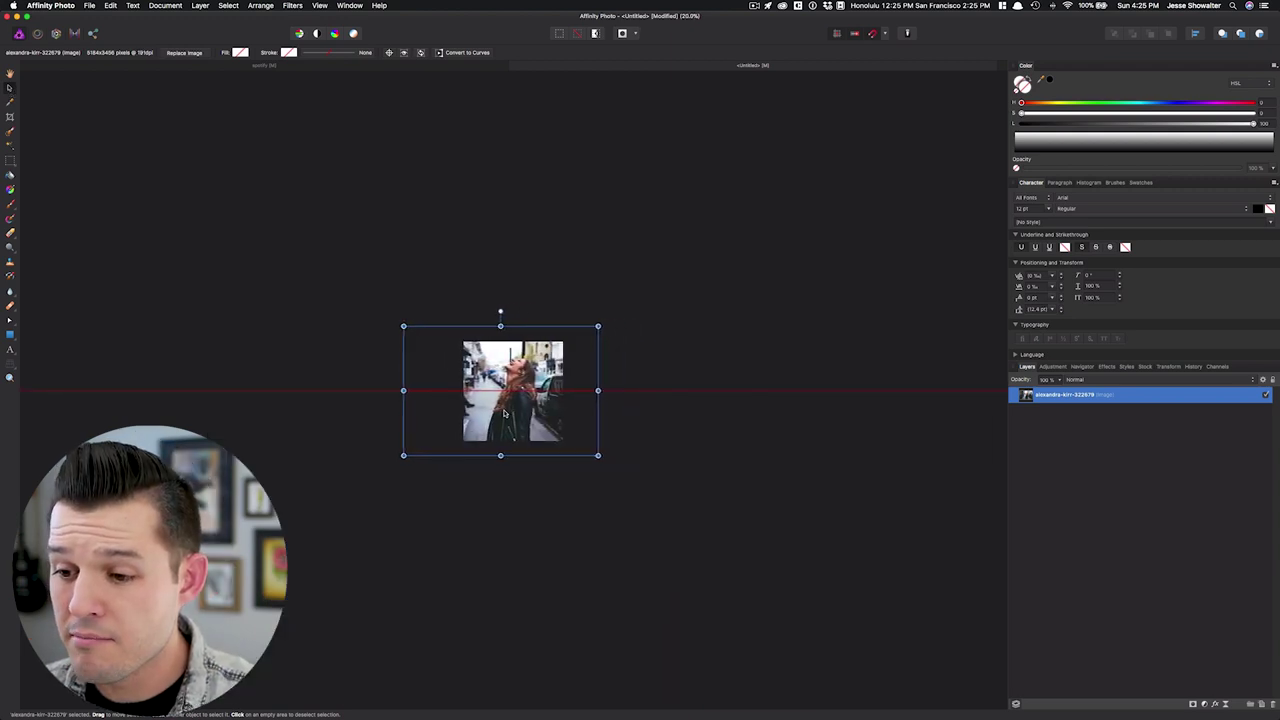
pyautogui.press('super+plus')
pyautogui.press('super+plus')
pyautogui.press('super+plus')
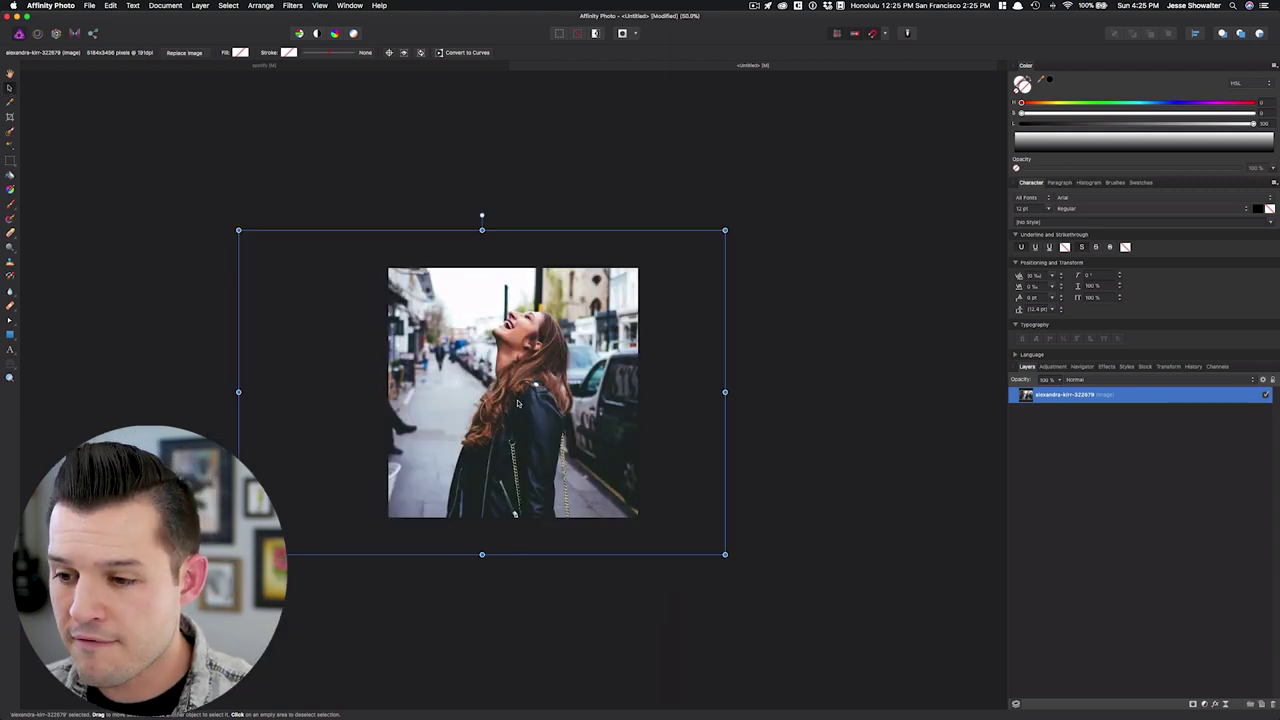
pyautogui.moveTo(518, 402); pyautogui.dragTo(516, 408)
pyautogui.click(785, 374)
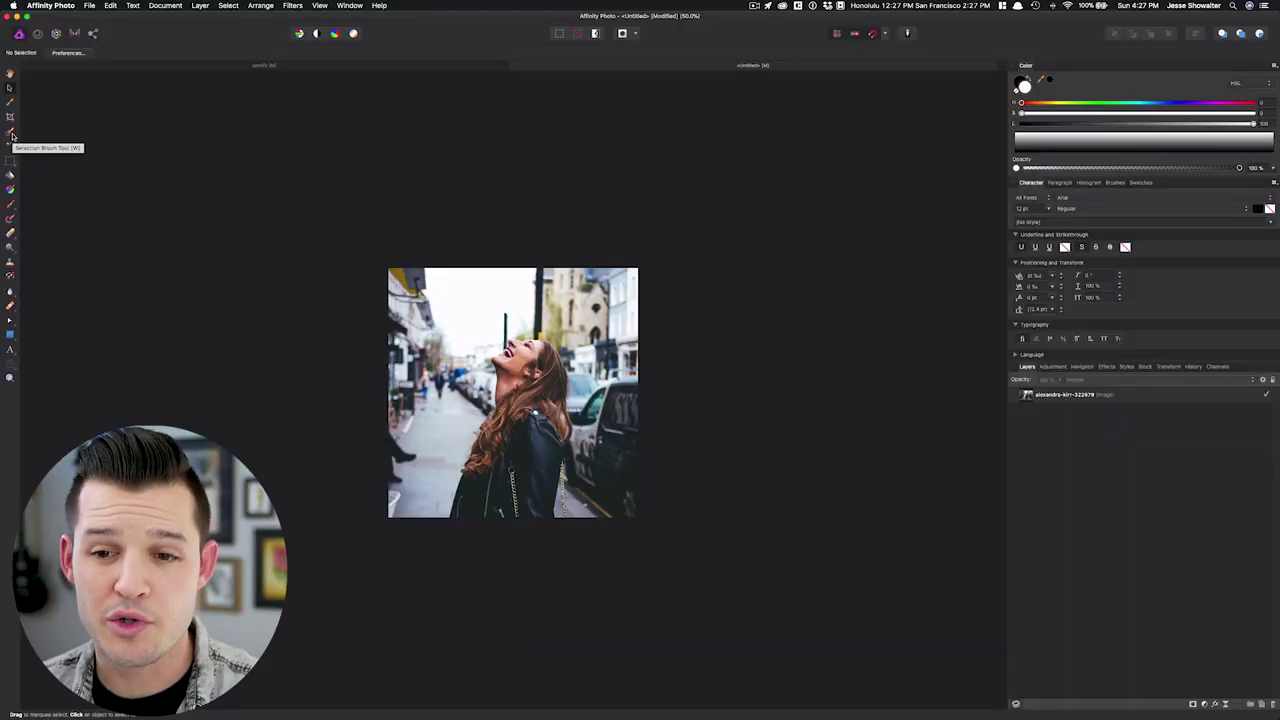
pyautogui.click(11, 133)
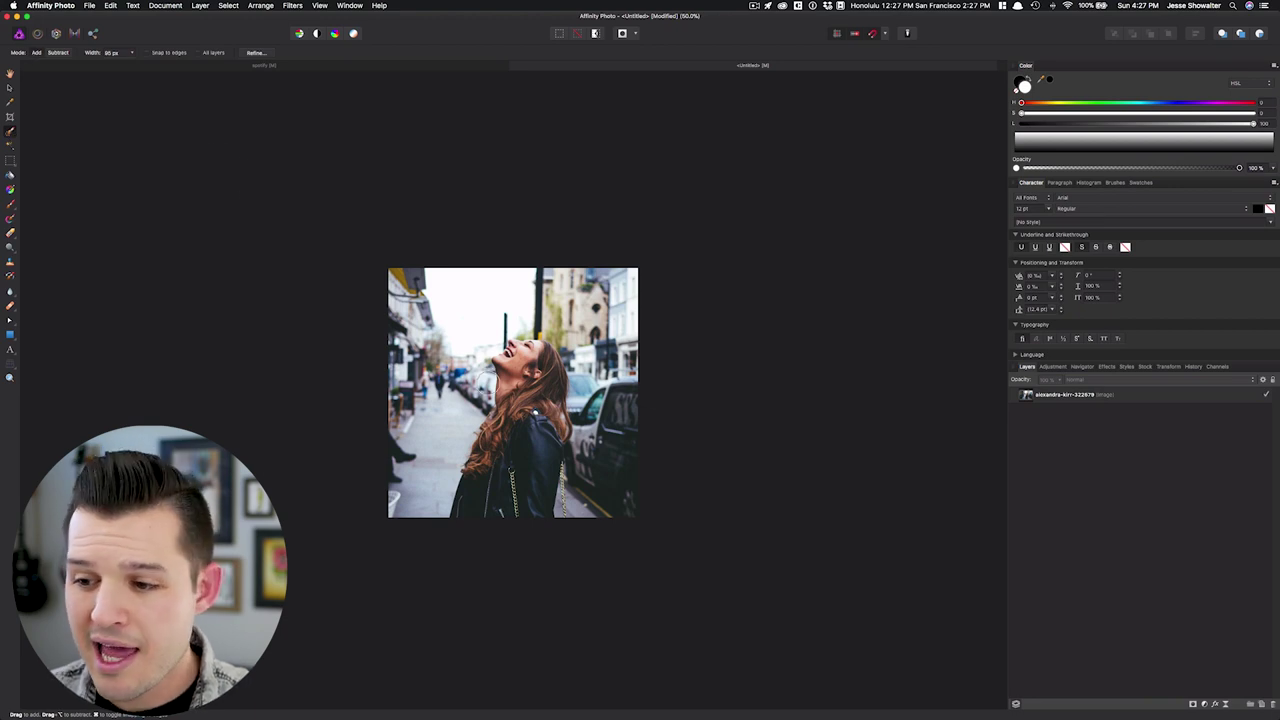
# Step: Brush a selection over the woman from her face down to the bottom of the photo
pyautogui.scroll(3, 507, 396)
pyautogui.scroll(3, 507, 396)
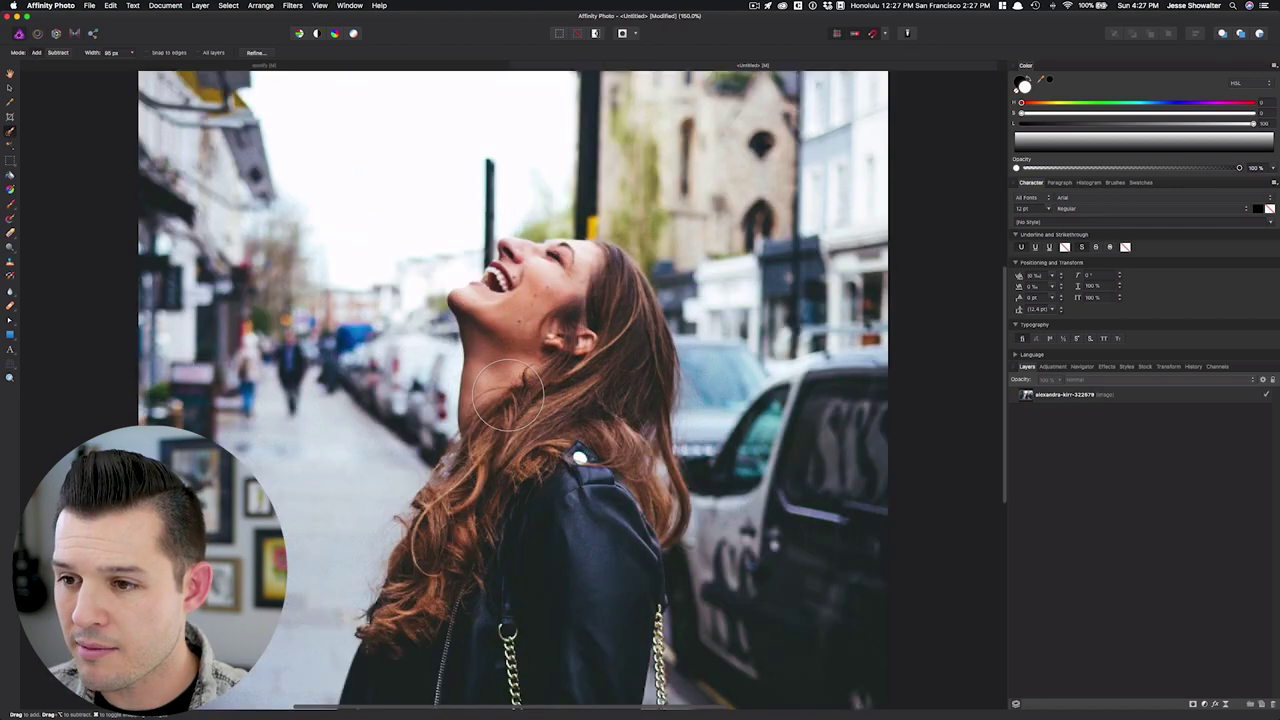
pyautogui.scroll(-2, 507, 396)
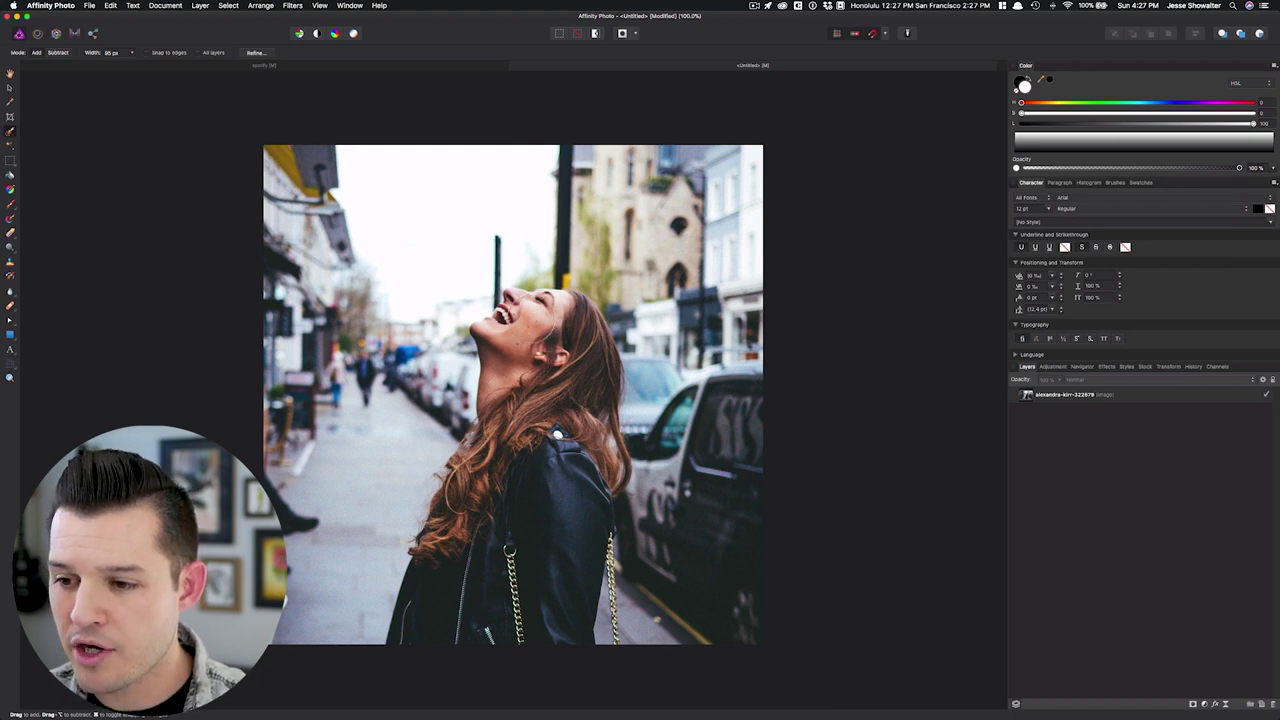
pyautogui.moveTo(545, 330)
pyautogui.mouseDown()
pyautogui.moveTo(547, 625)
pyautogui.moveTo(578, 352)
pyautogui.moveTo(513, 470)
pyautogui.mouseUp()
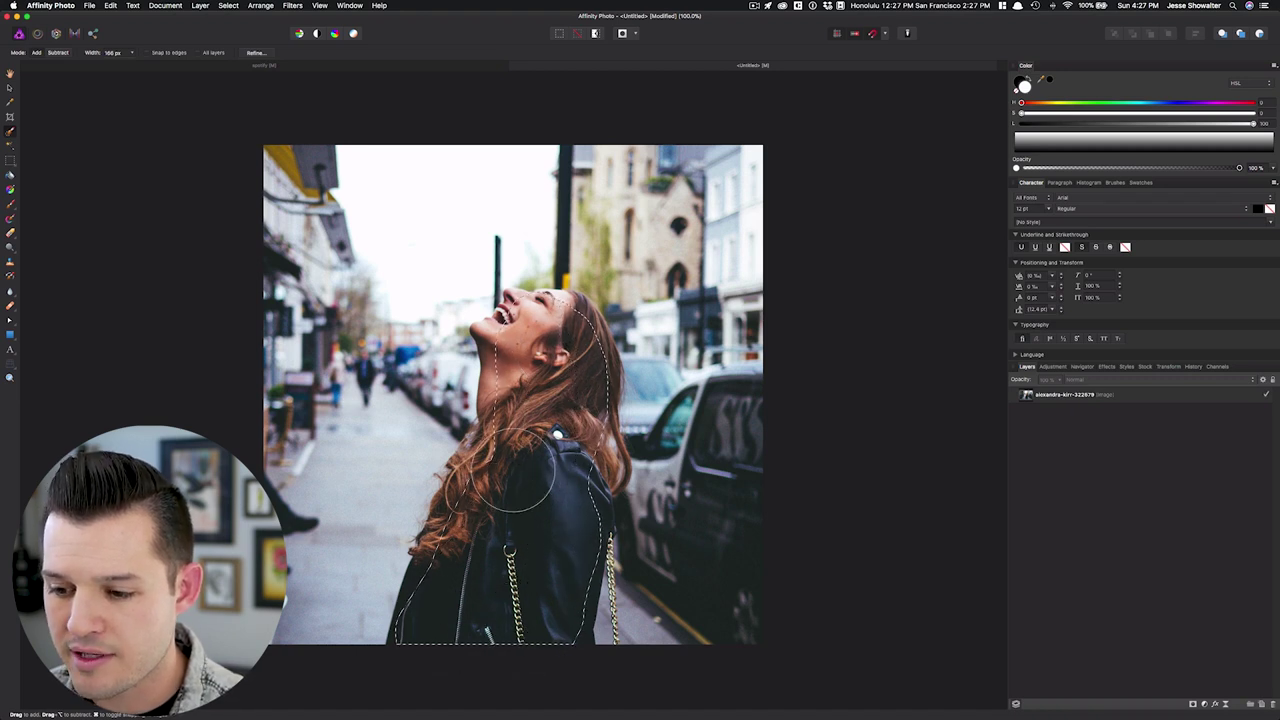
# Step: Shrink the selection brush and extend the selection along the right edge of her hair
pyautogui.press('[')
pyautogui.press('[')
pyautogui.press('[')
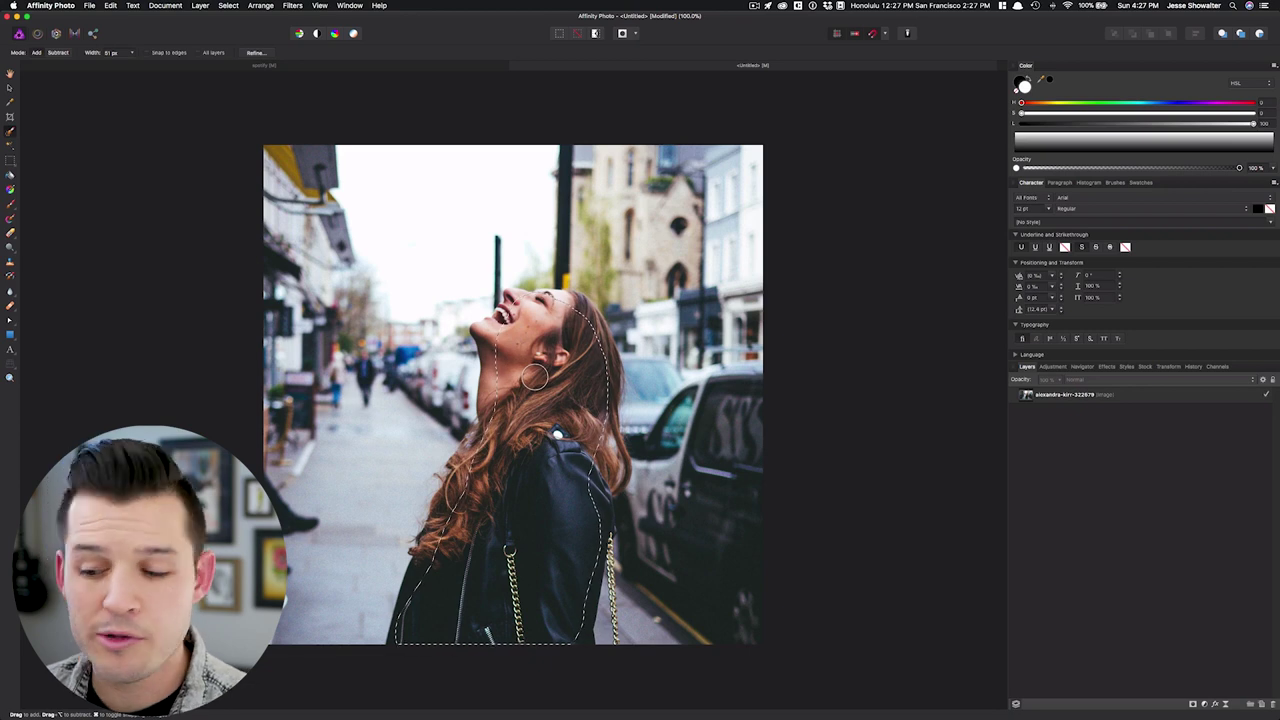
pyautogui.press('[')
pyautogui.press('[')
pyautogui.press('[')
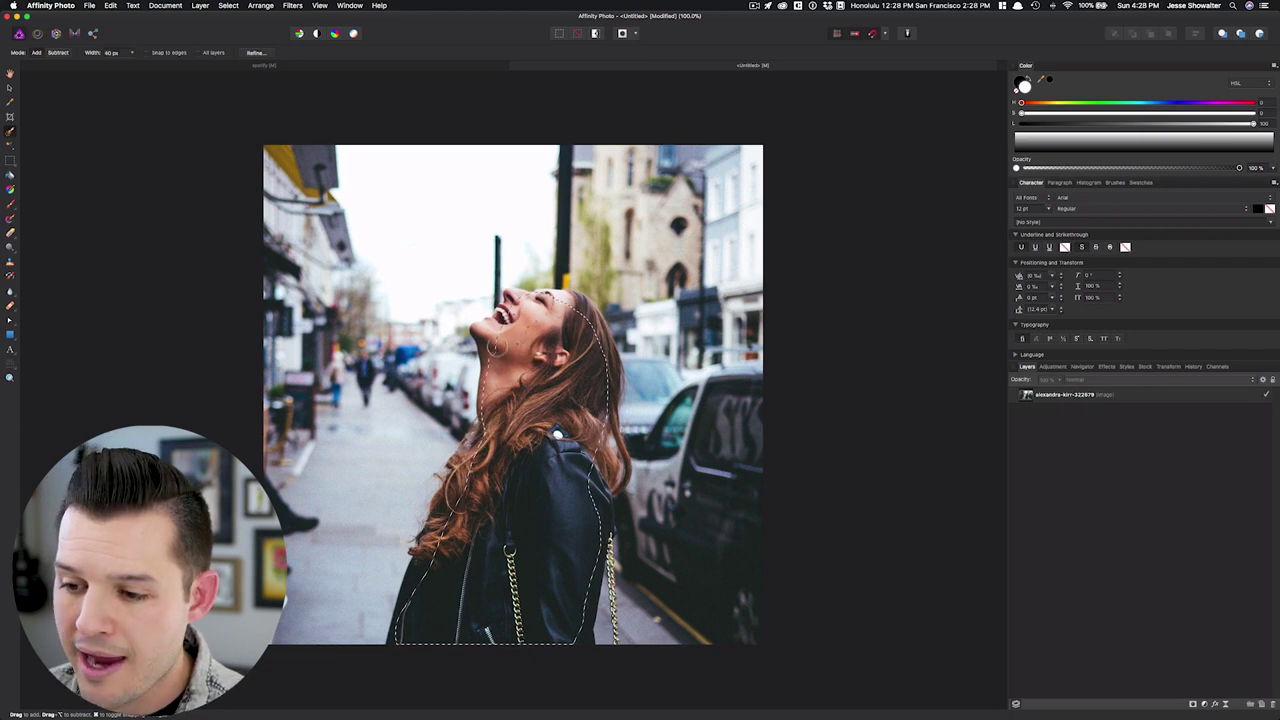
pyautogui.moveTo(608, 380); pyautogui.dragTo(596, 440)
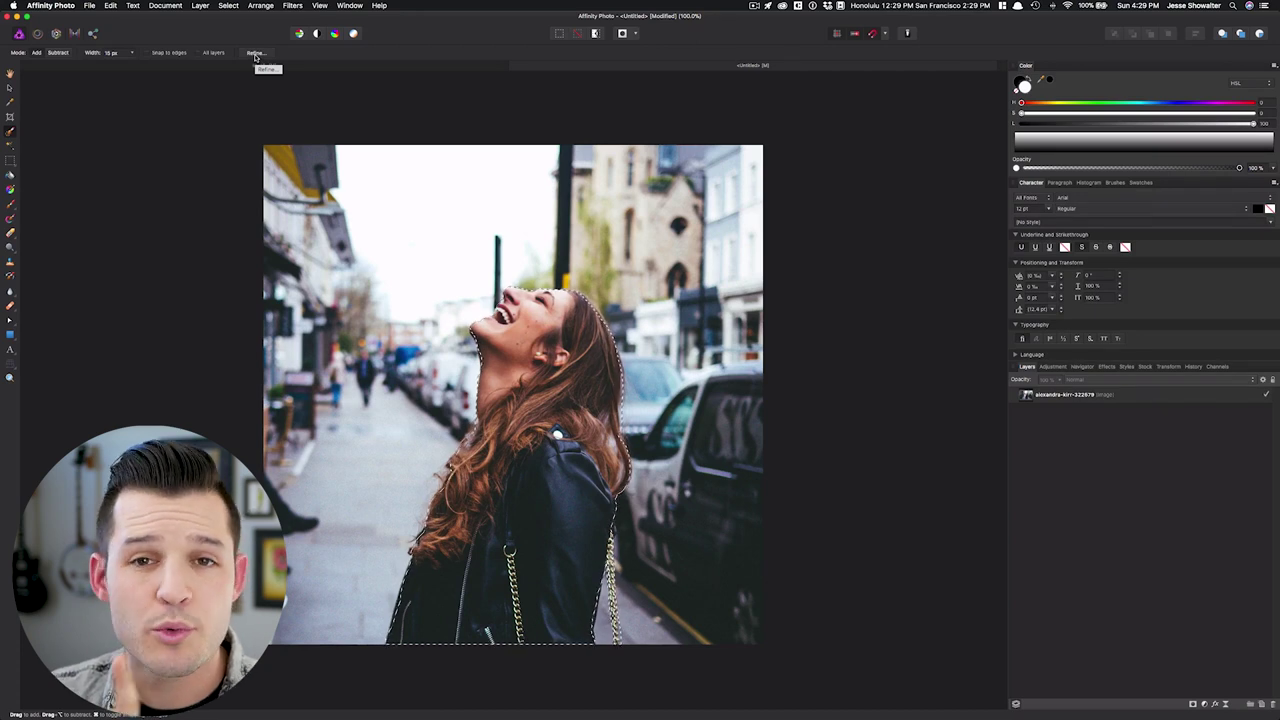
pyautogui.click(255, 54)
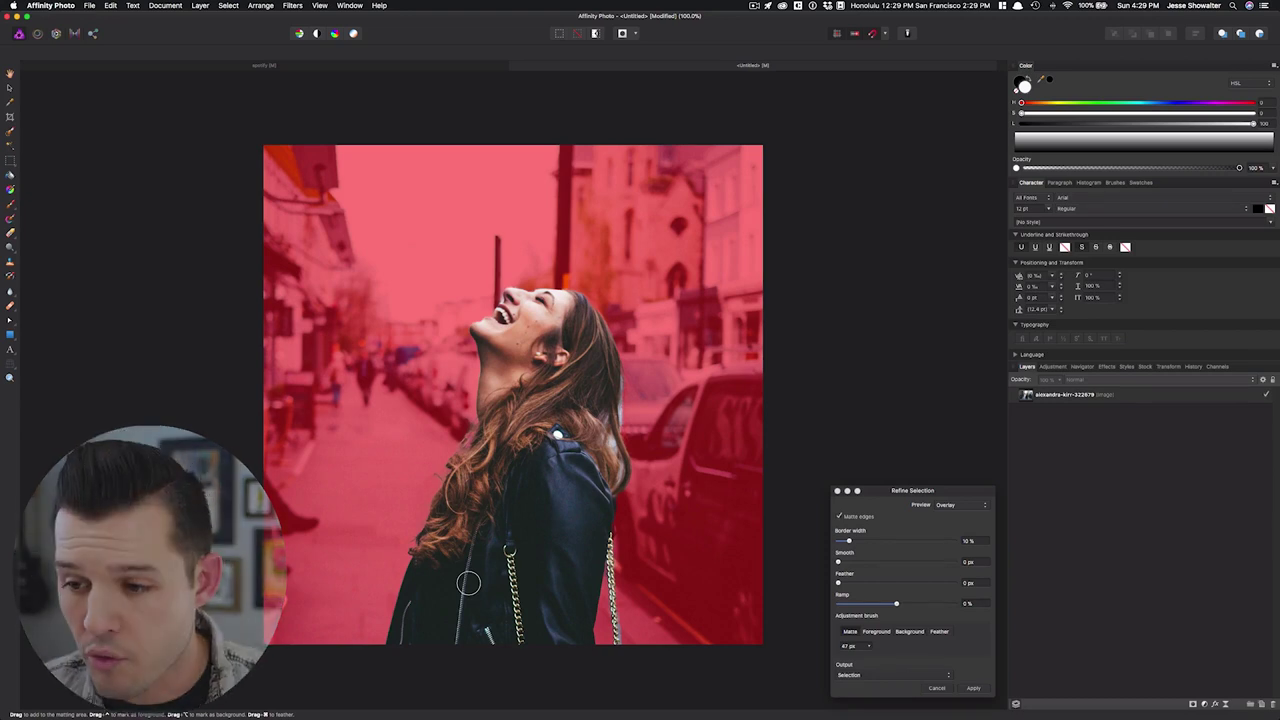
# Step: Refine the hair edges with a smaller refinement brush, zooming out to check the whole woman
pyautogui.press('[')
pyautogui.press('[')
pyautogui.press('[')
pyautogui.scroll(2, 510, 298)
pyautogui.scroll(-5, 482, 324)
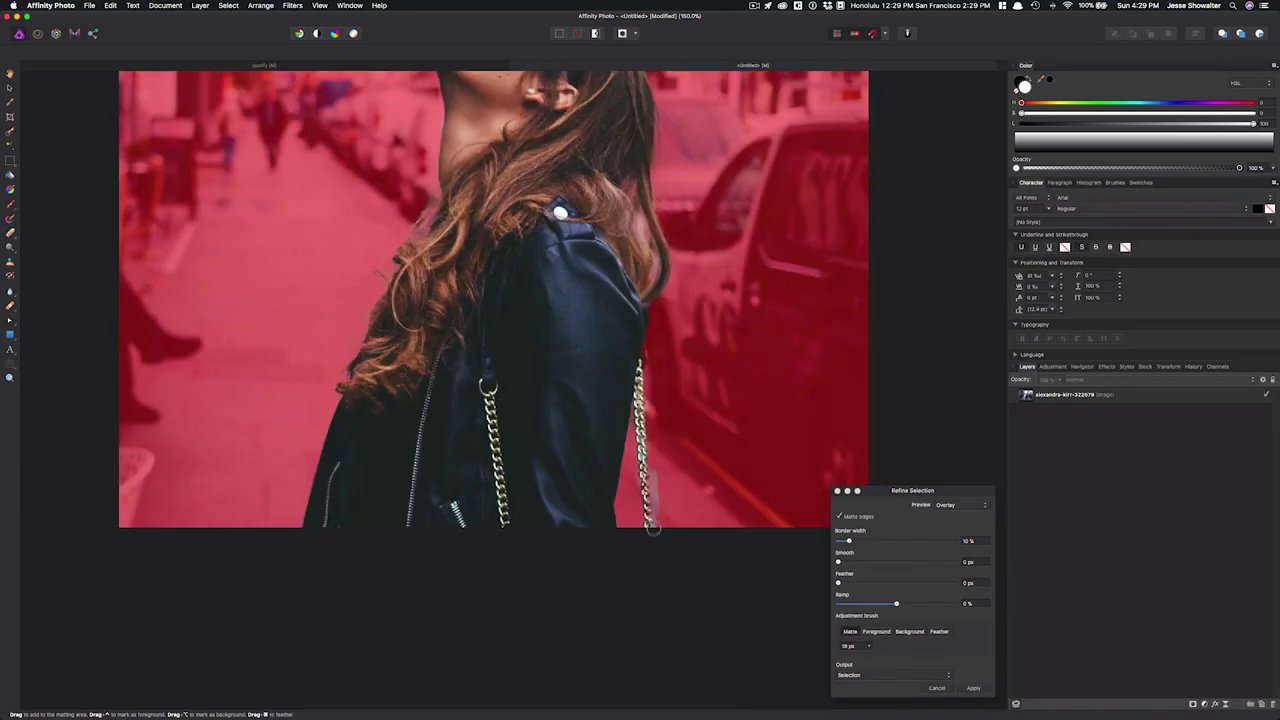
pyautogui.press('super+1')
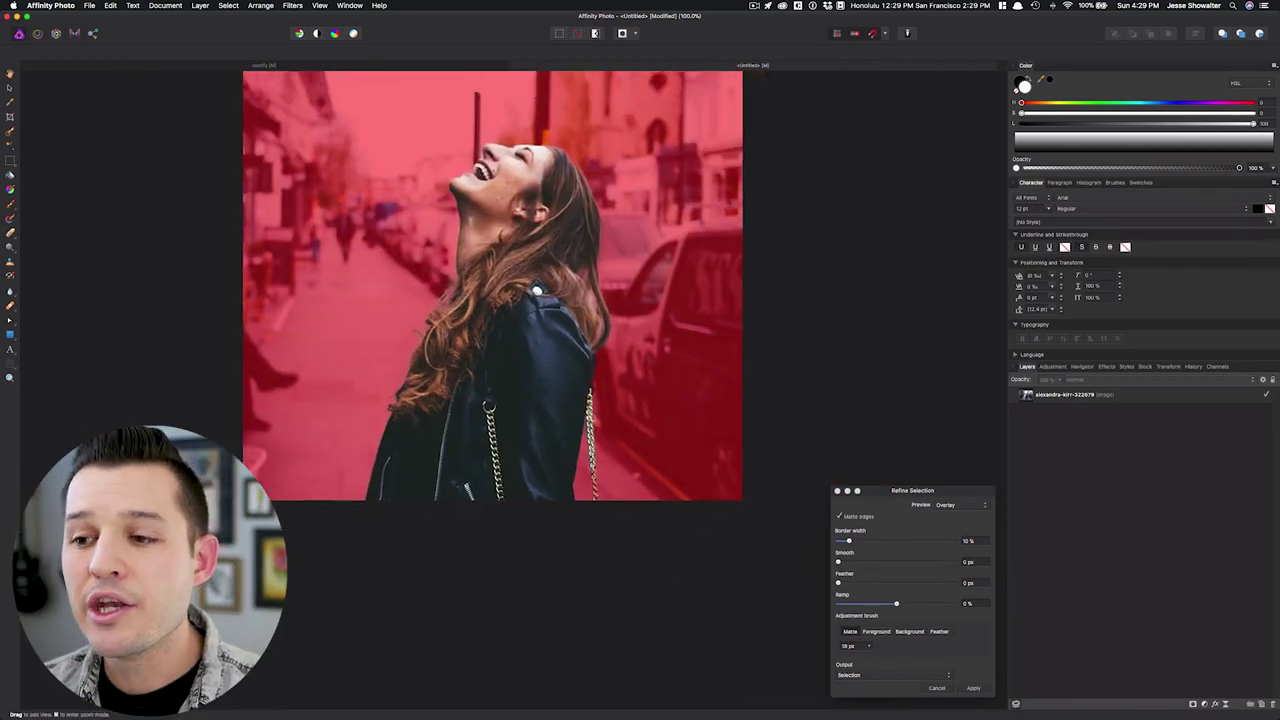
pyautogui.scroll(2, 482, 324)
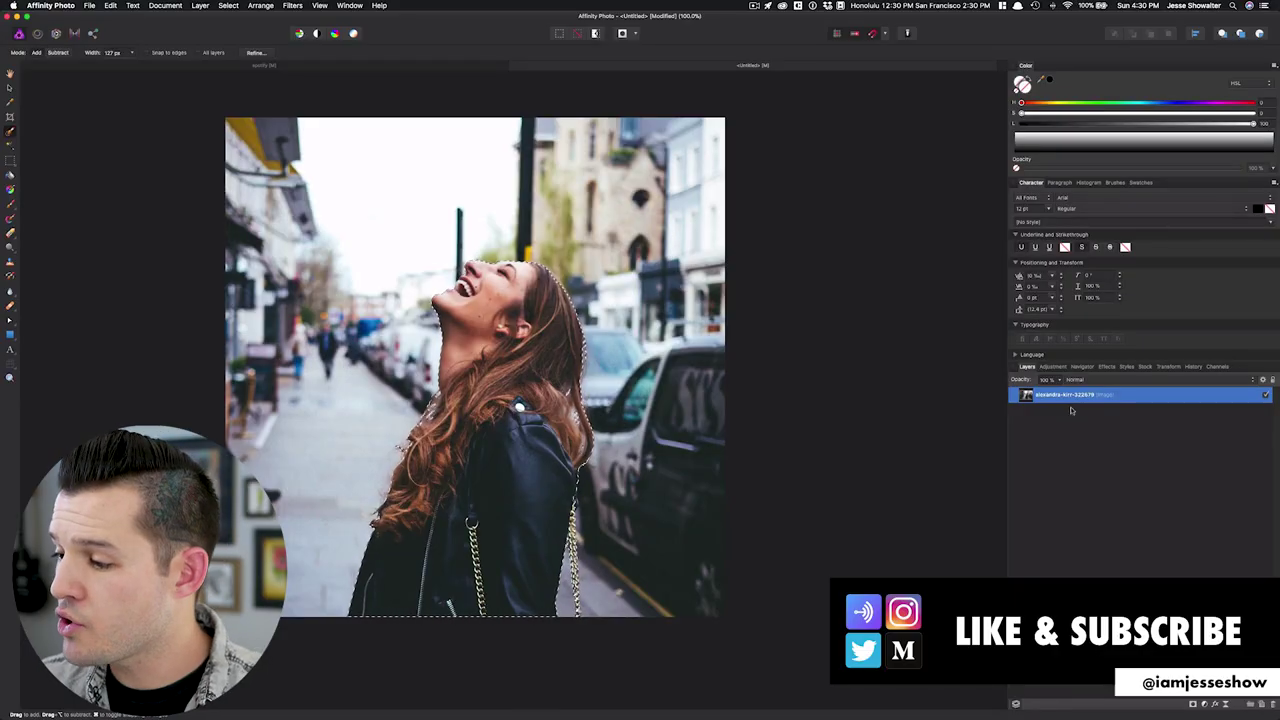
# Step: Duplicate the photo layer, mask the copy to the woman, and hide the original street layer
pyautogui.press('super+j')
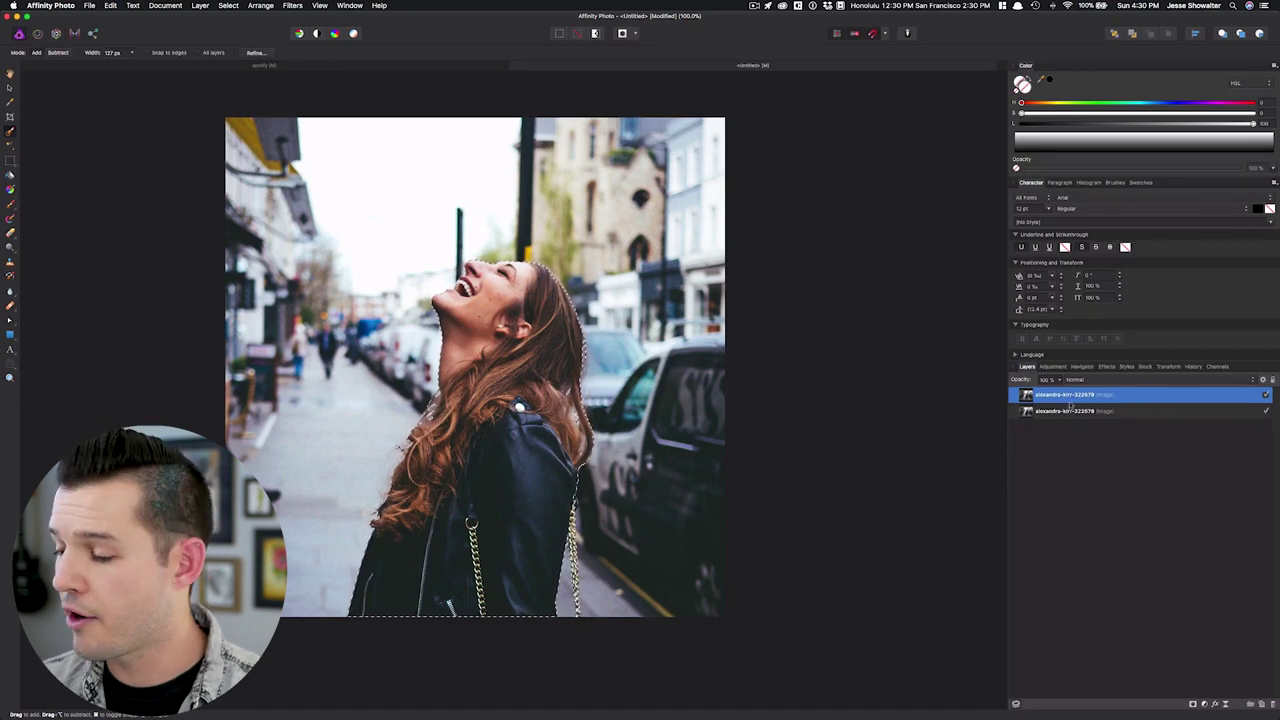
pyautogui.click(1193, 705)
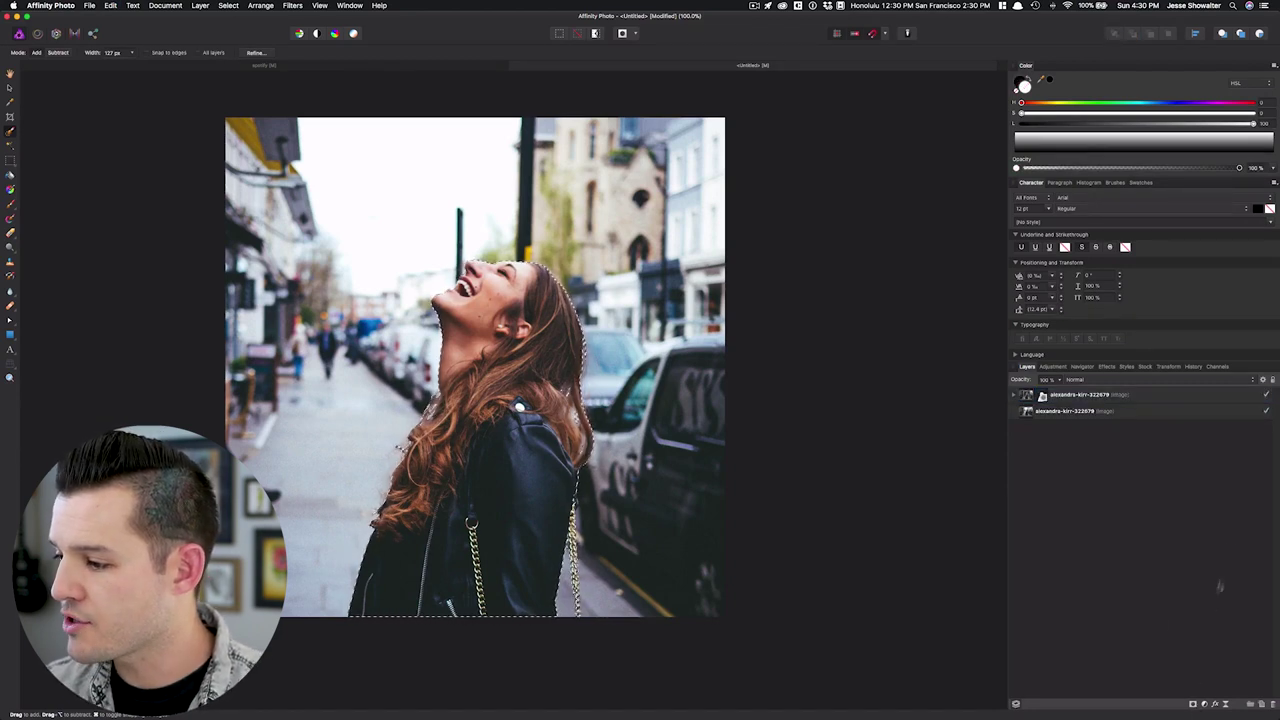
pyautogui.click(1267, 412)
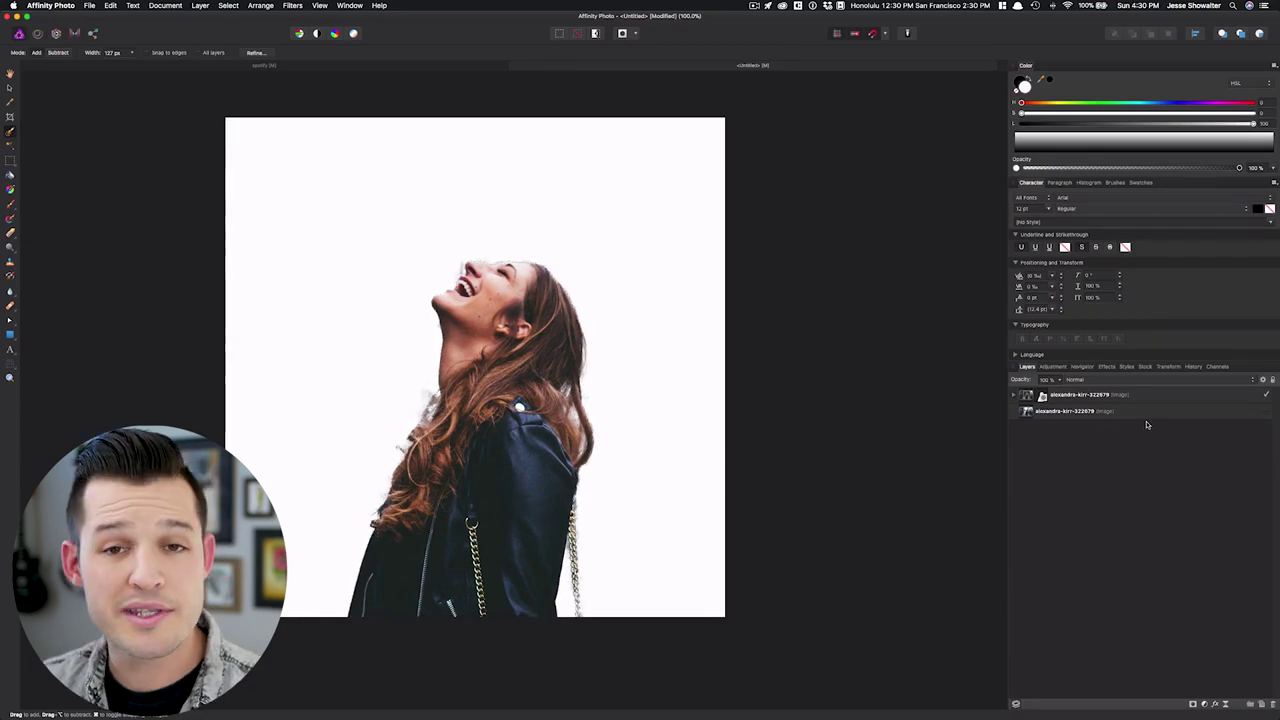
pyautogui.click(1034, 394)
pyautogui.press('v')
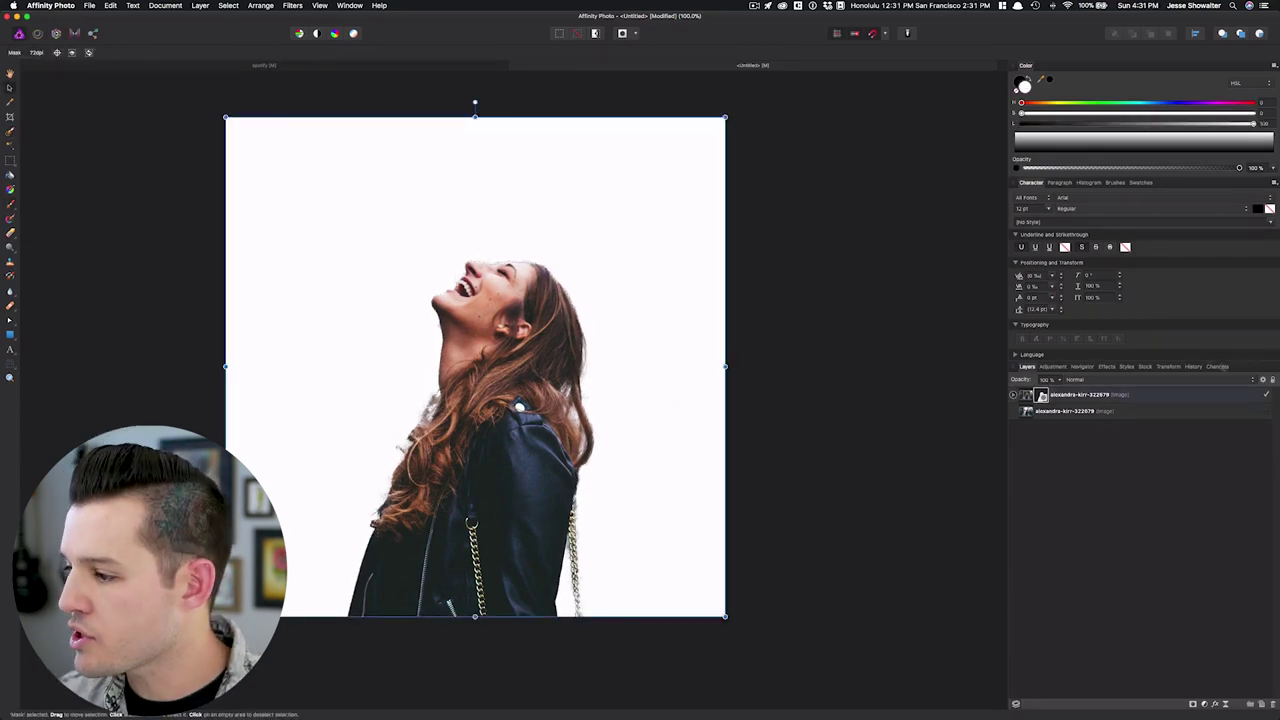
# Step: Show the street background layer again and draw a rectangle covering the whole photo
pyautogui.click(1266, 411)
pyautogui.click(1173, 413)
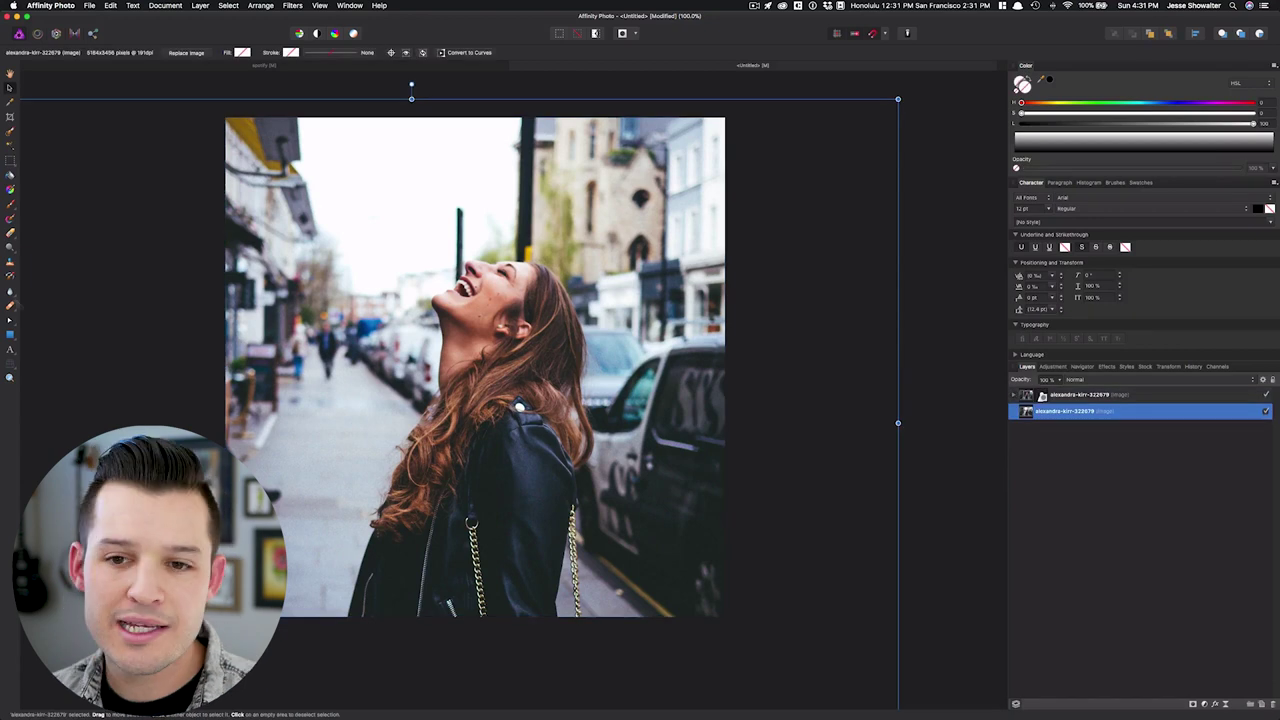
pyautogui.click(10, 337)
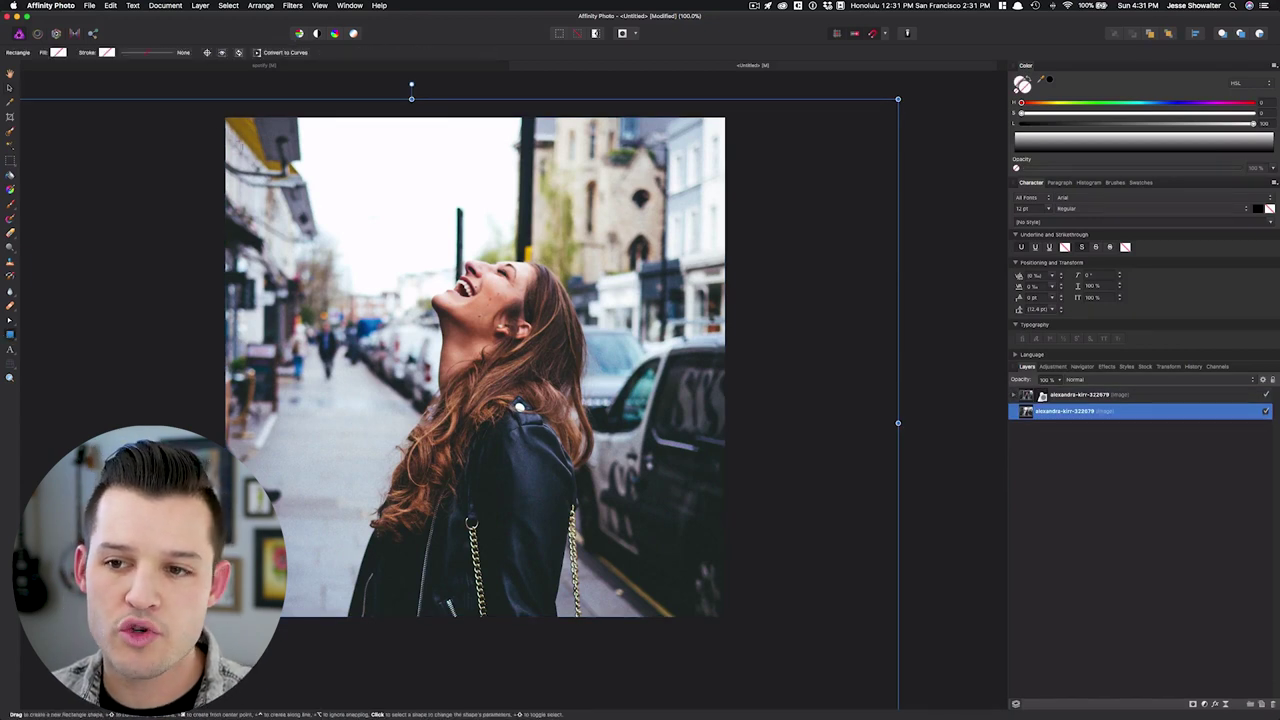
pyautogui.moveTo(226, 118)
pyautogui.mouseDown()
pyautogui.moveTo(517, 366)
pyautogui.moveTo(663, 566)
pyautogui.moveTo(728, 614)
pyautogui.mouseUp()
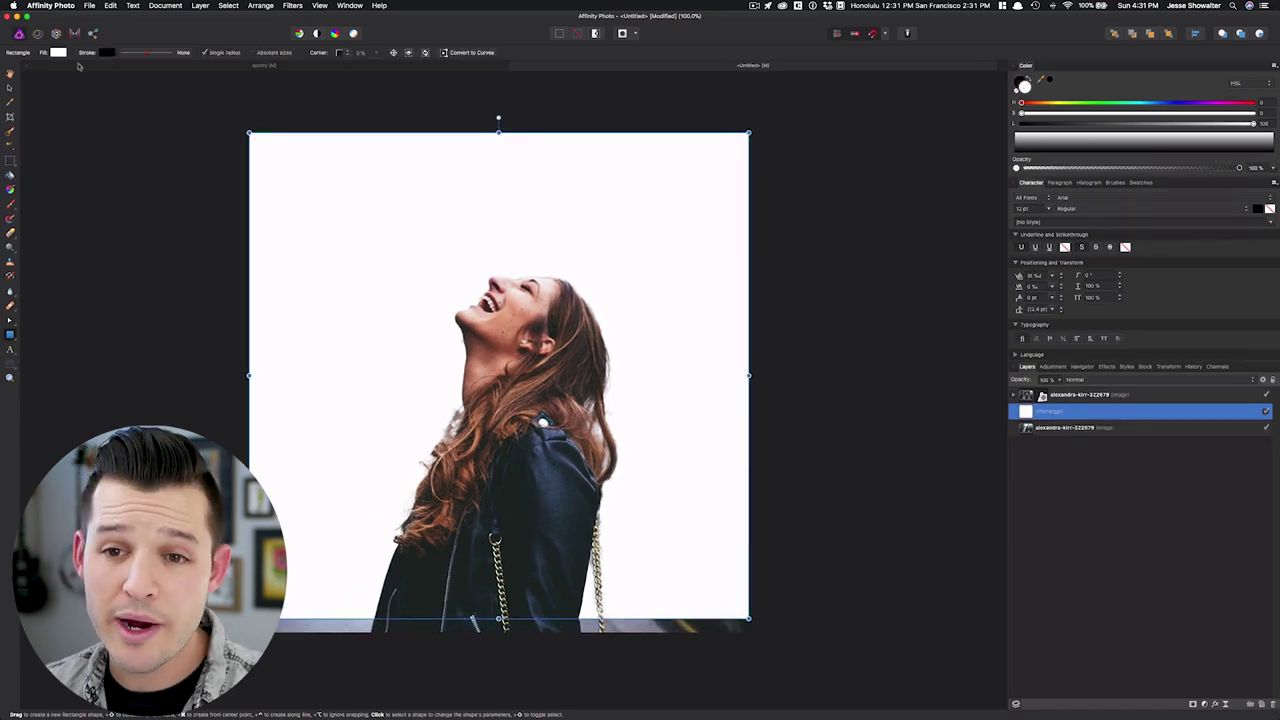
# Step: Fill the rectangle with a vertical linear gradient starting in a light yellowish orange
pyautogui.click(10, 189)
pyautogui.moveTo(403, 186); pyautogui.dragTo(402, 530)
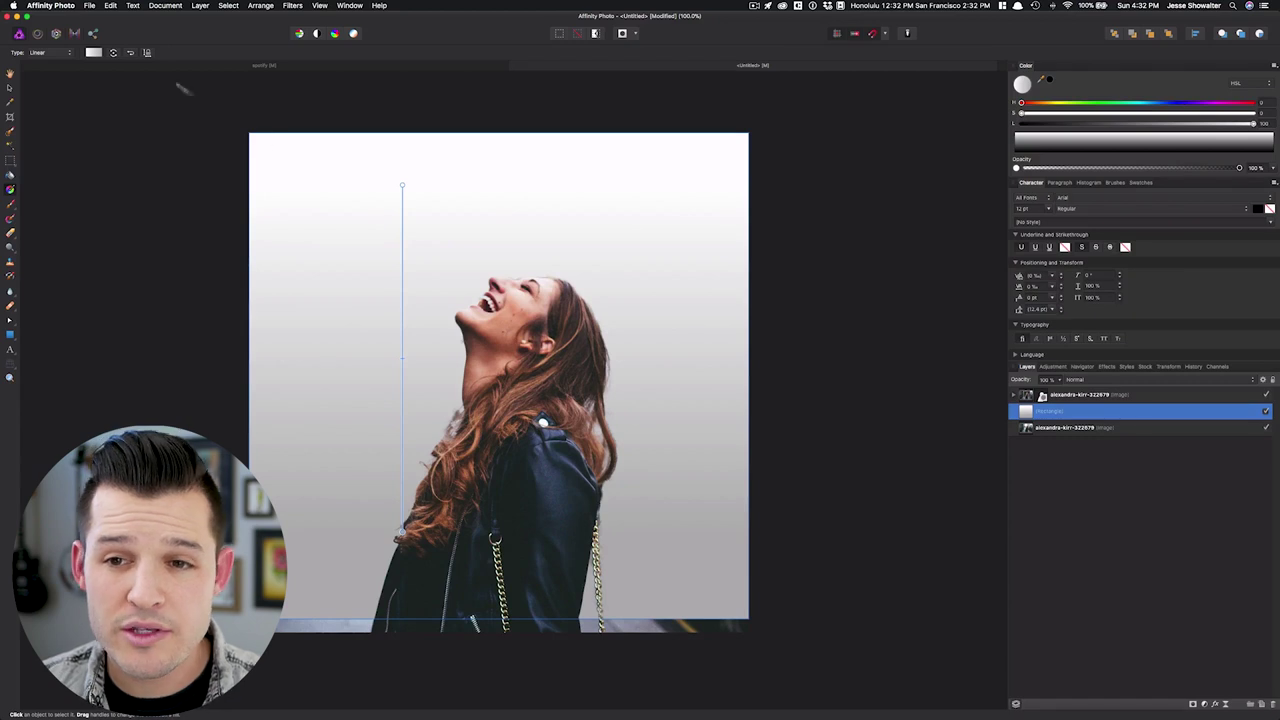
pyautogui.click(93, 53)
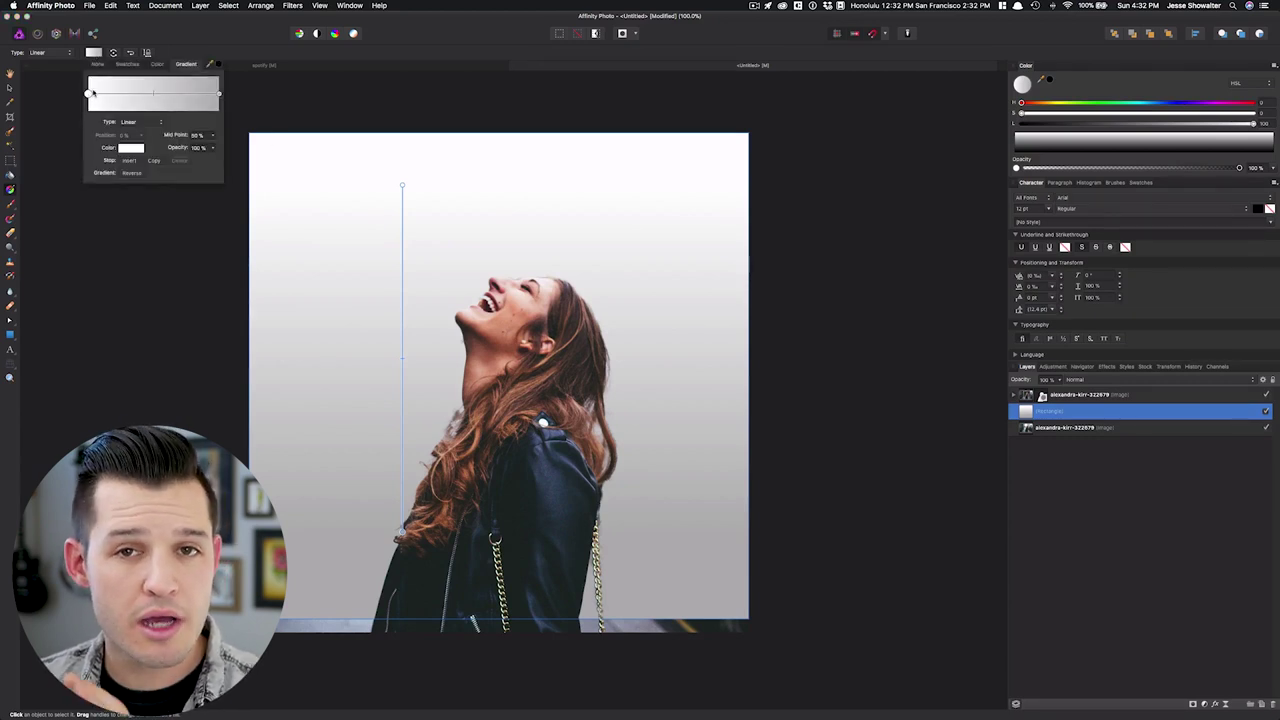
pyautogui.click(128, 147)
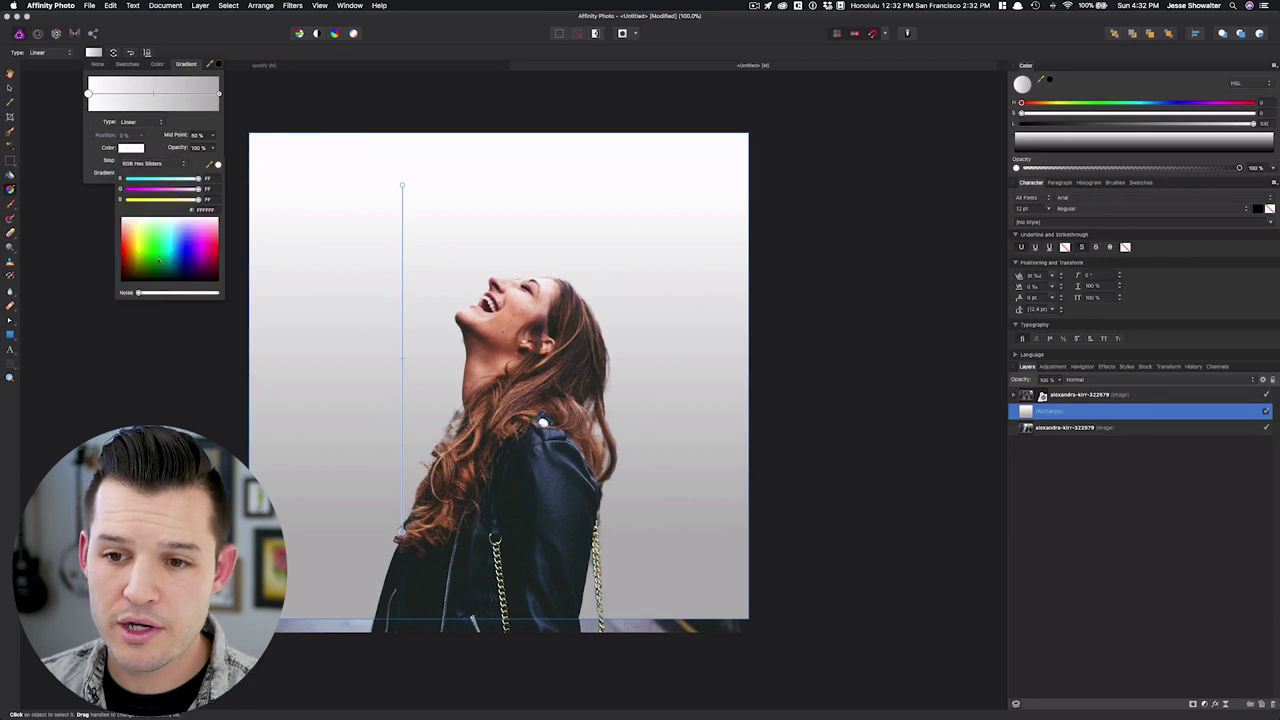
pyautogui.moveTo(158, 260); pyautogui.dragTo(131, 237)
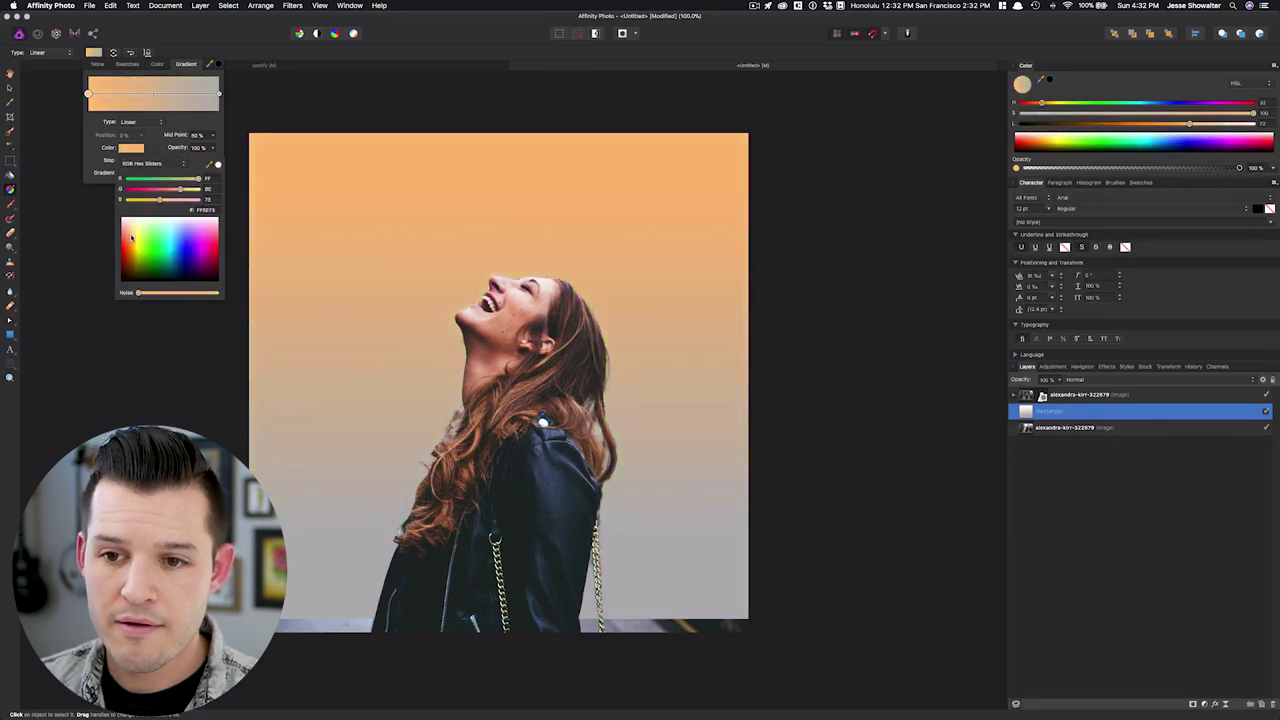
pyautogui.moveTo(132, 237); pyautogui.dragTo(133, 238)
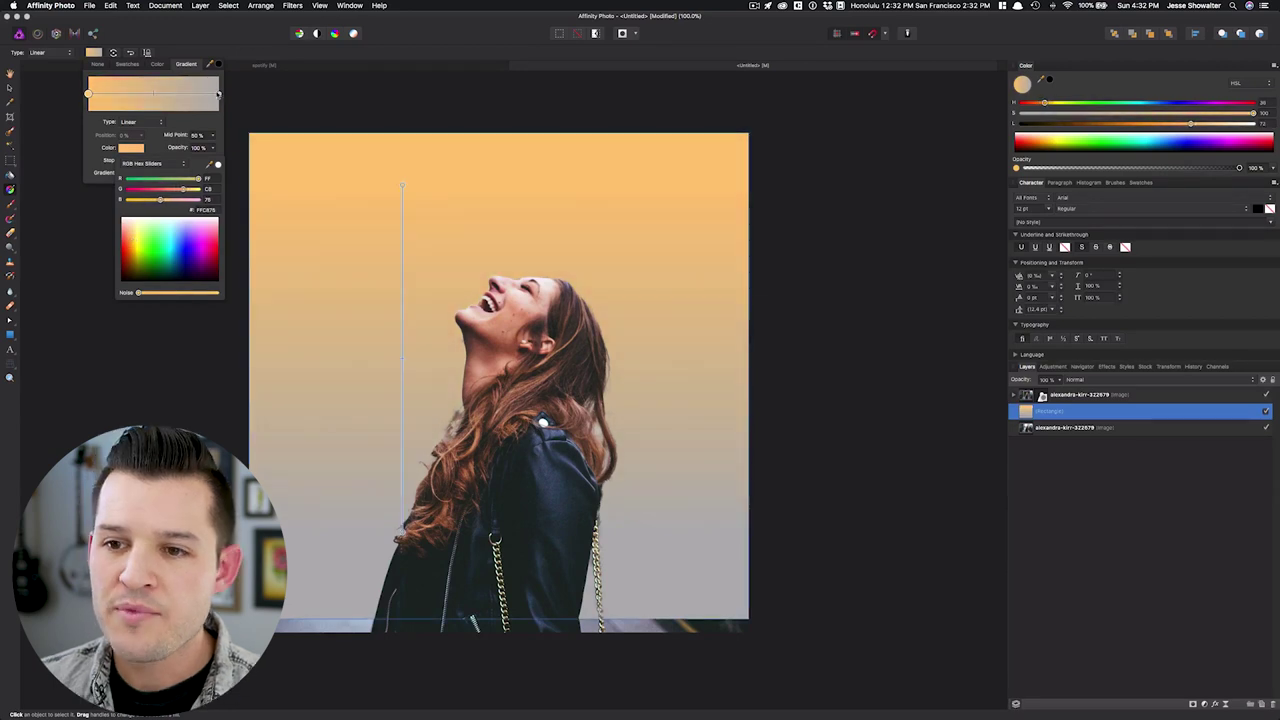
# Step: Make the end stop the same orange near 0% opacity and shorten the gradient to the upper photo
pyautogui.click(220, 95)
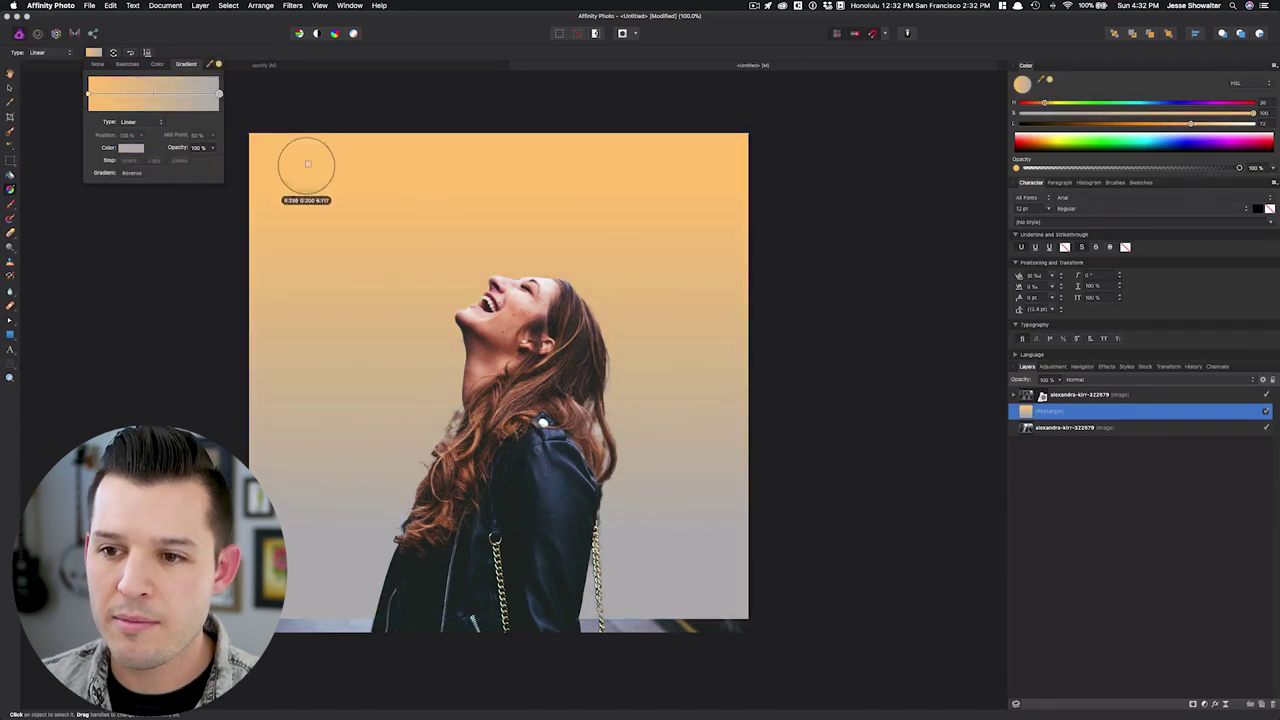
pyautogui.moveTo(210, 65); pyautogui.dragTo(306, 140)
pyautogui.click(219, 65)
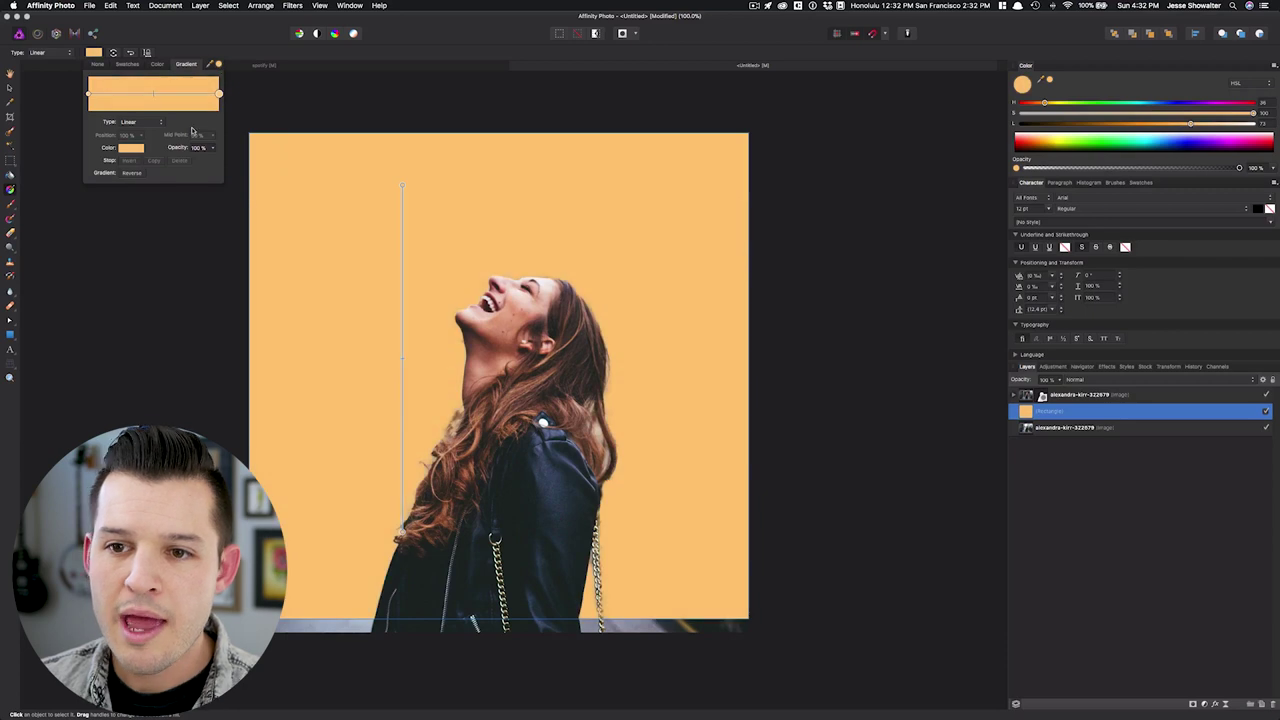
pyautogui.moveTo(182, 148); pyautogui.dragTo(104, 152)
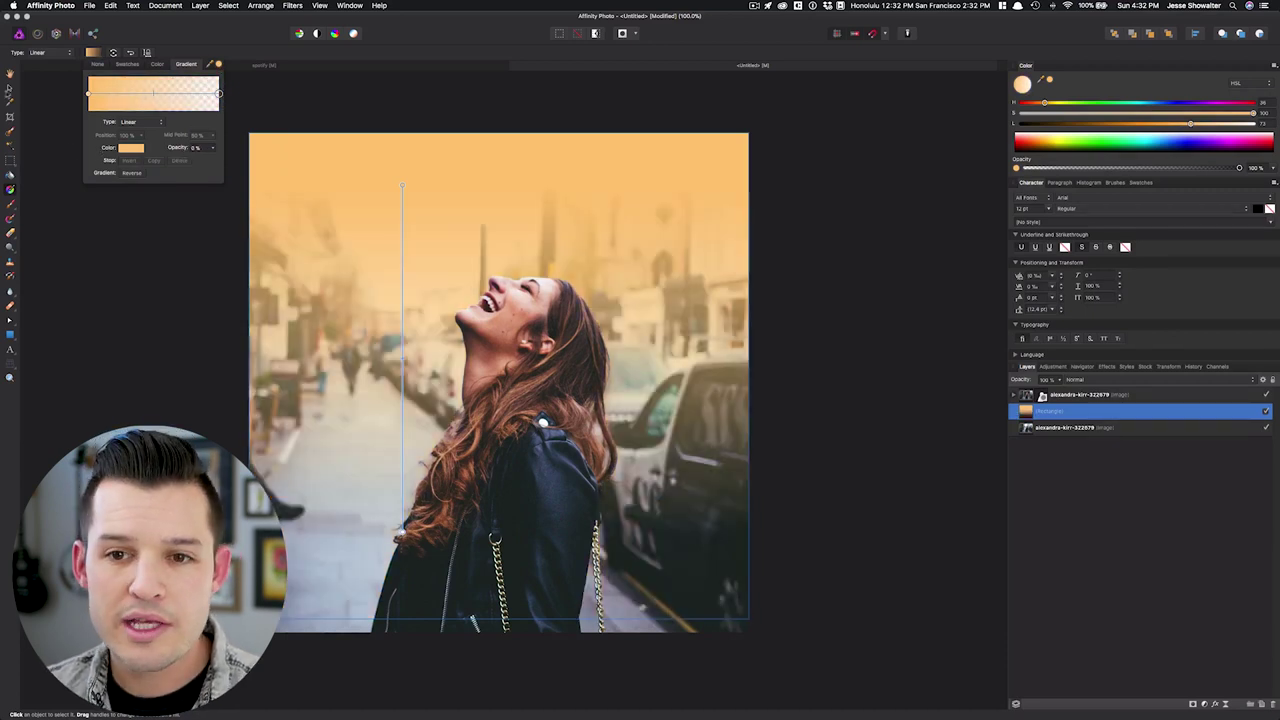
pyautogui.click(10, 88)
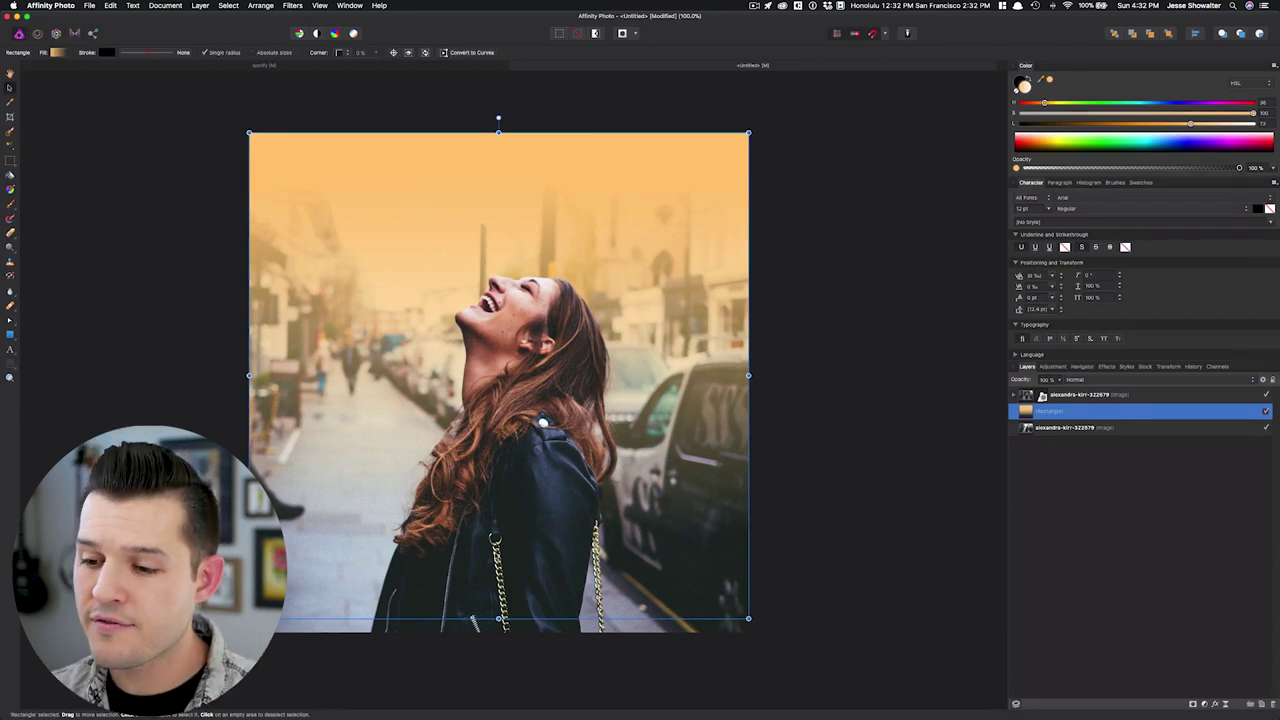
pyautogui.moveTo(498, 618)
pyautogui.mouseDown()
pyautogui.moveTo(497, 268)
pyautogui.moveTo(498, 537)
pyautogui.moveTo(498, 300)
pyautogui.moveTo(498, 487)
pyautogui.moveTo(510, 290)
pyautogui.moveTo(540, 602)
pyautogui.mouseUp()
# Step: Add a 'Good Vibes' text frame near the top of the image
pyautogui.press('t')
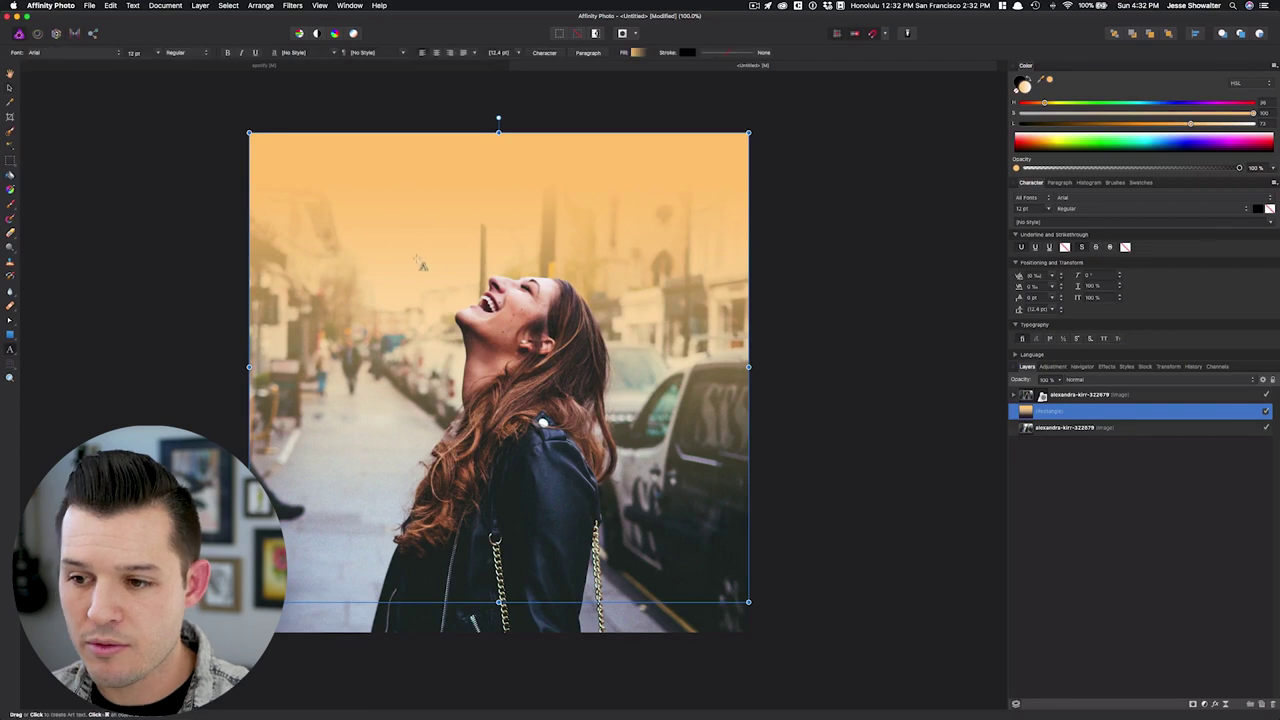
pyautogui.moveTo(382, 190); pyautogui.dragTo(469, 233)
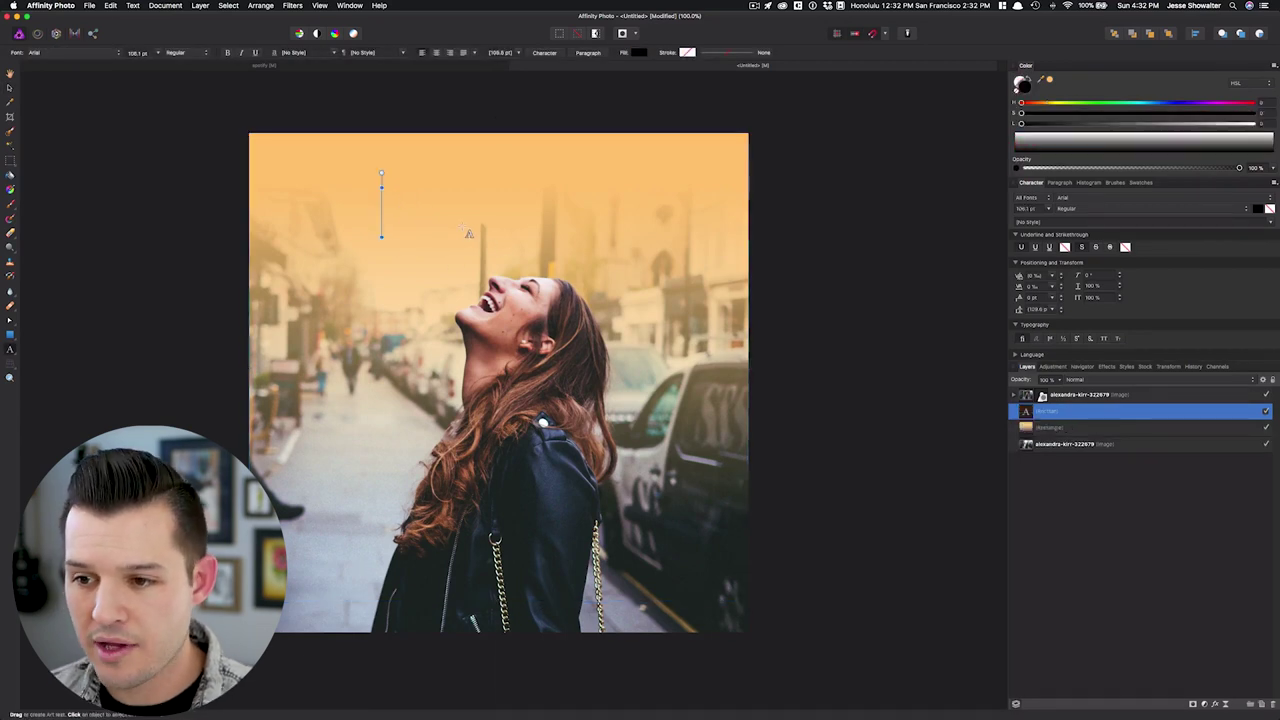
pyautogui.write('Good Vib')
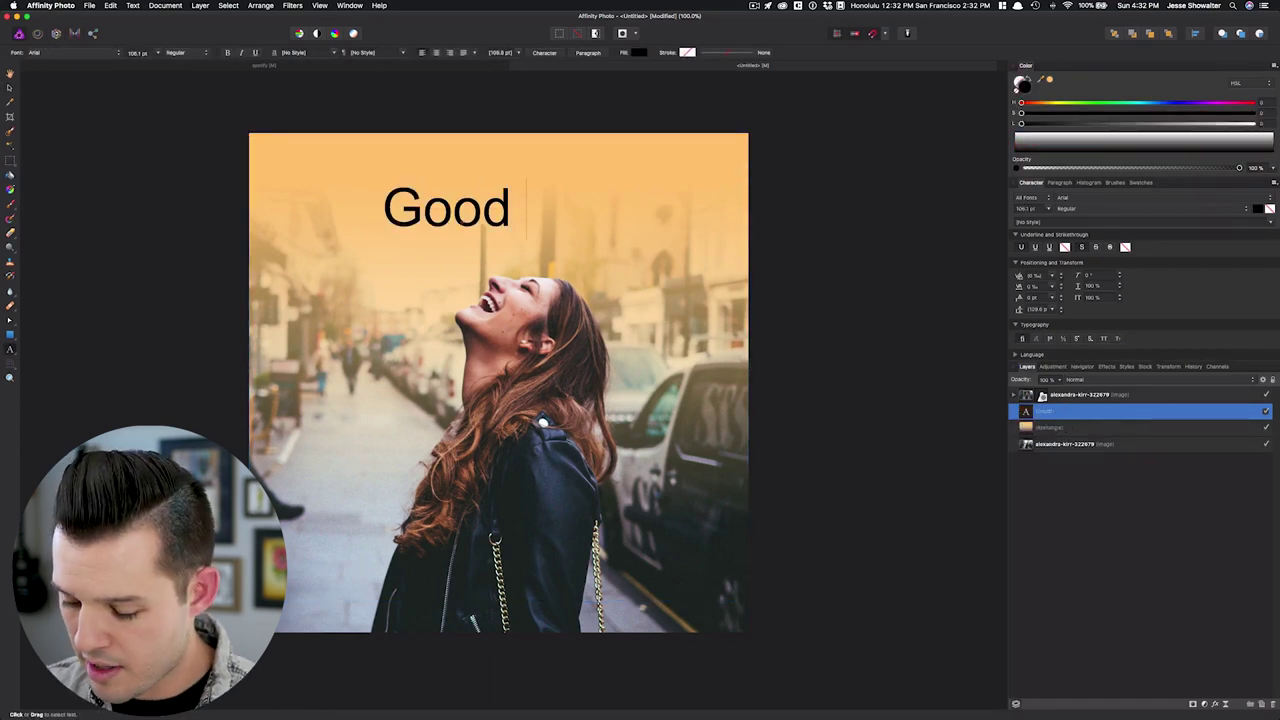
pyautogui.write('es')
pyautogui.press('super+a')
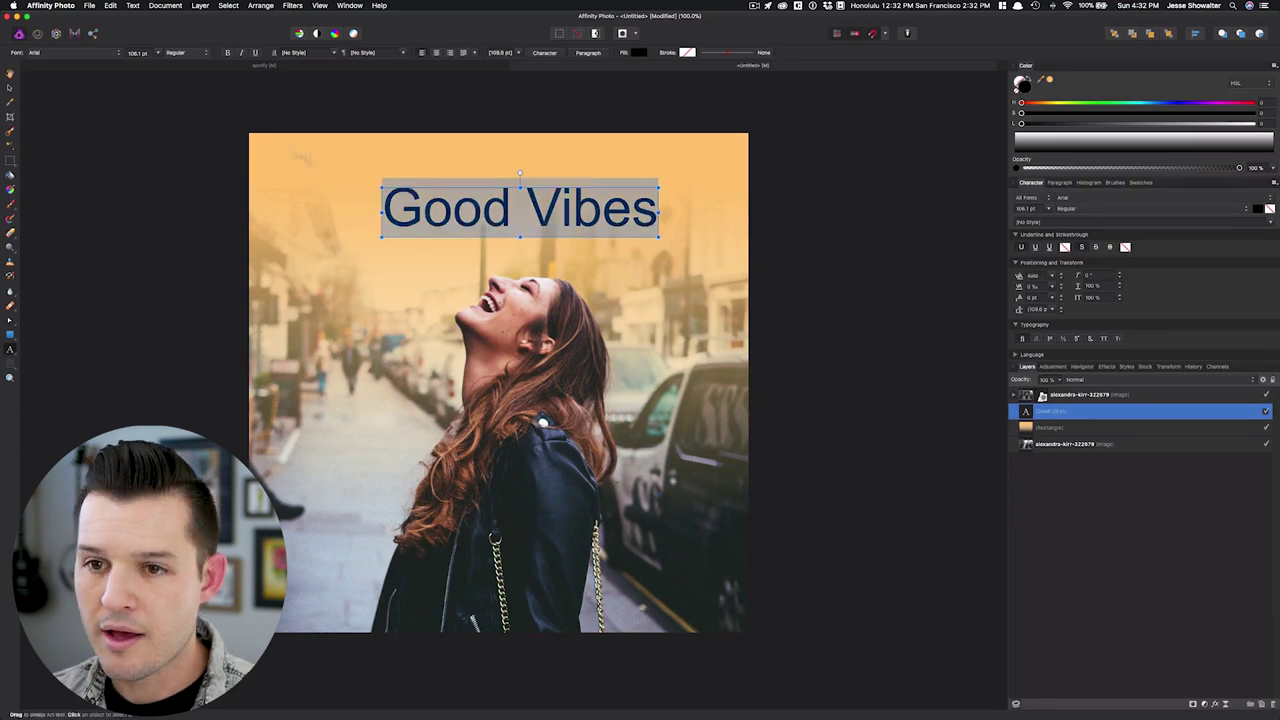
# Step: Style the title white in Proxima Nova Bold
pyautogui.click(639, 52)
pyautogui.click(652, 138)
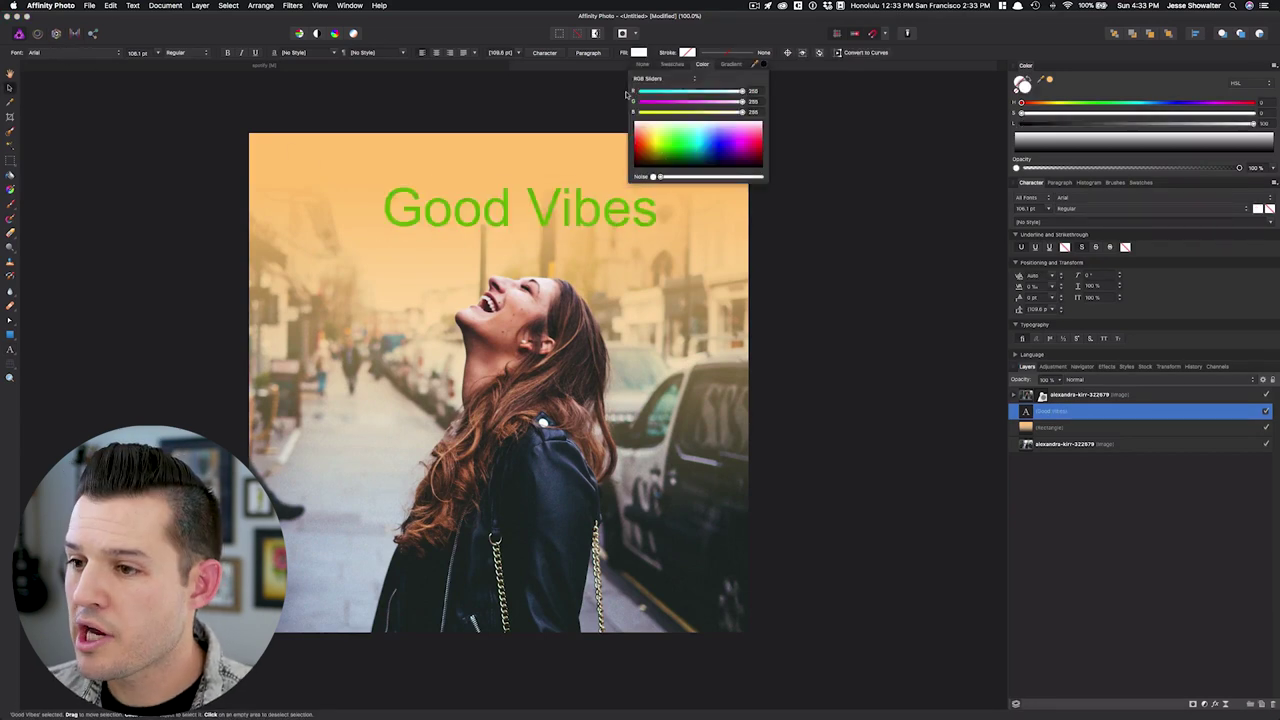
pyautogui.click(640, 117)
pyautogui.click(70, 55)
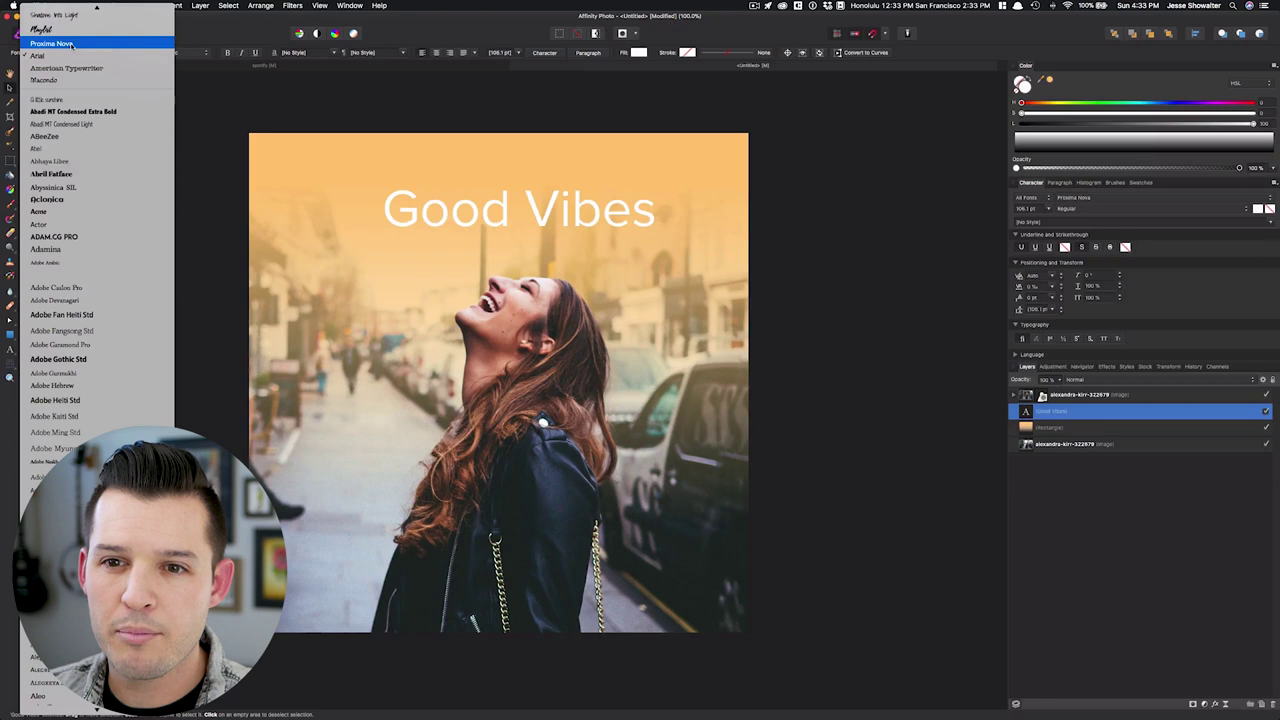
pyautogui.click(72, 44)
pyautogui.click(182, 52)
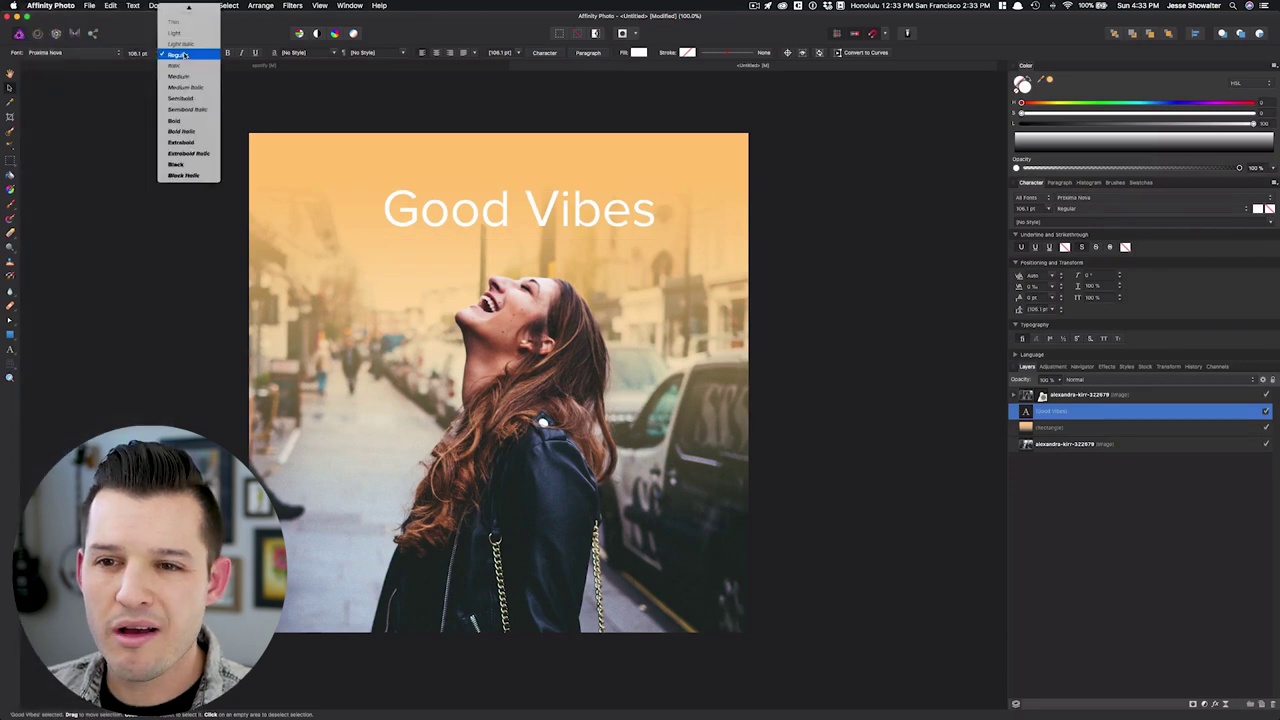
pyautogui.click(186, 121)
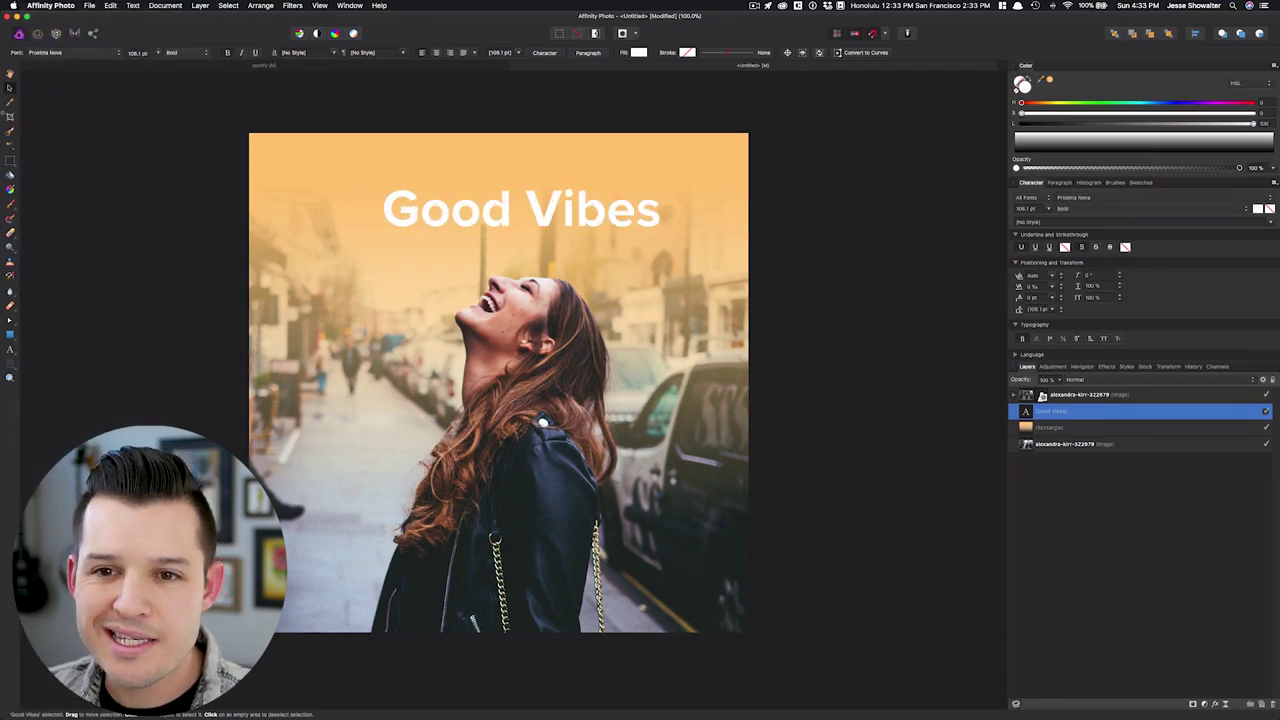
# Step: Centre the title horizontally near the top and paste in the Spotify logo
pyautogui.moveTo(496, 213); pyautogui.dragTo(470, 233)
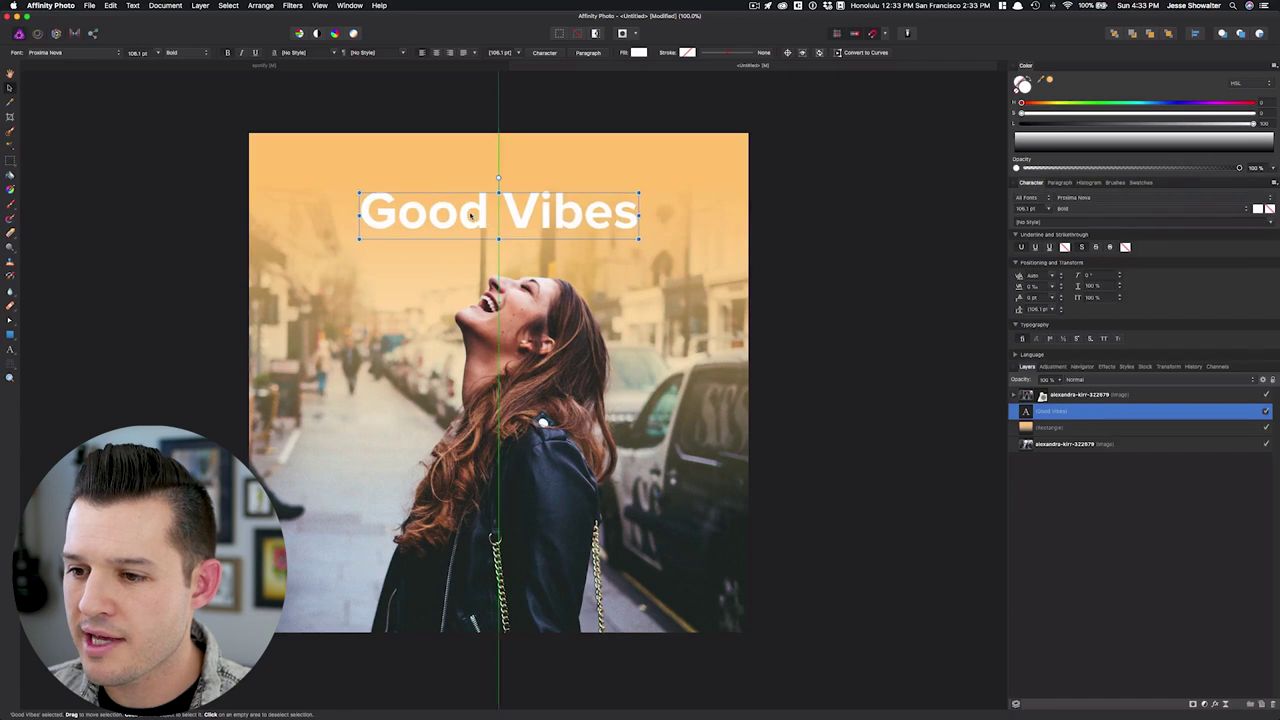
pyautogui.moveTo(470, 231); pyautogui.dragTo(470, 222)
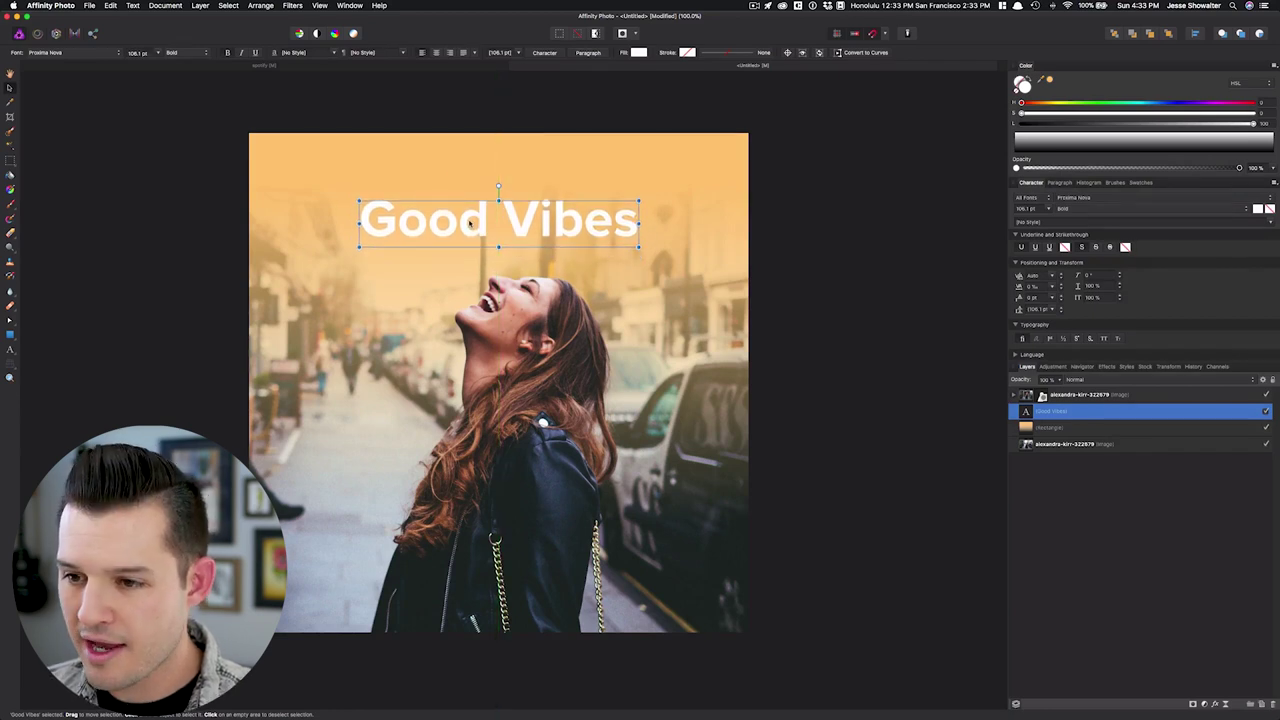
pyautogui.press('super+v')
# Step: Scale the Spotify logo down into a small top-left badge, then select the woman layer
pyautogui.moveTo(440, 330)
pyautogui.mouseDown()
pyautogui.moveTo(324, 224)
pyautogui.moveTo(296, 170)
pyautogui.mouseUp()
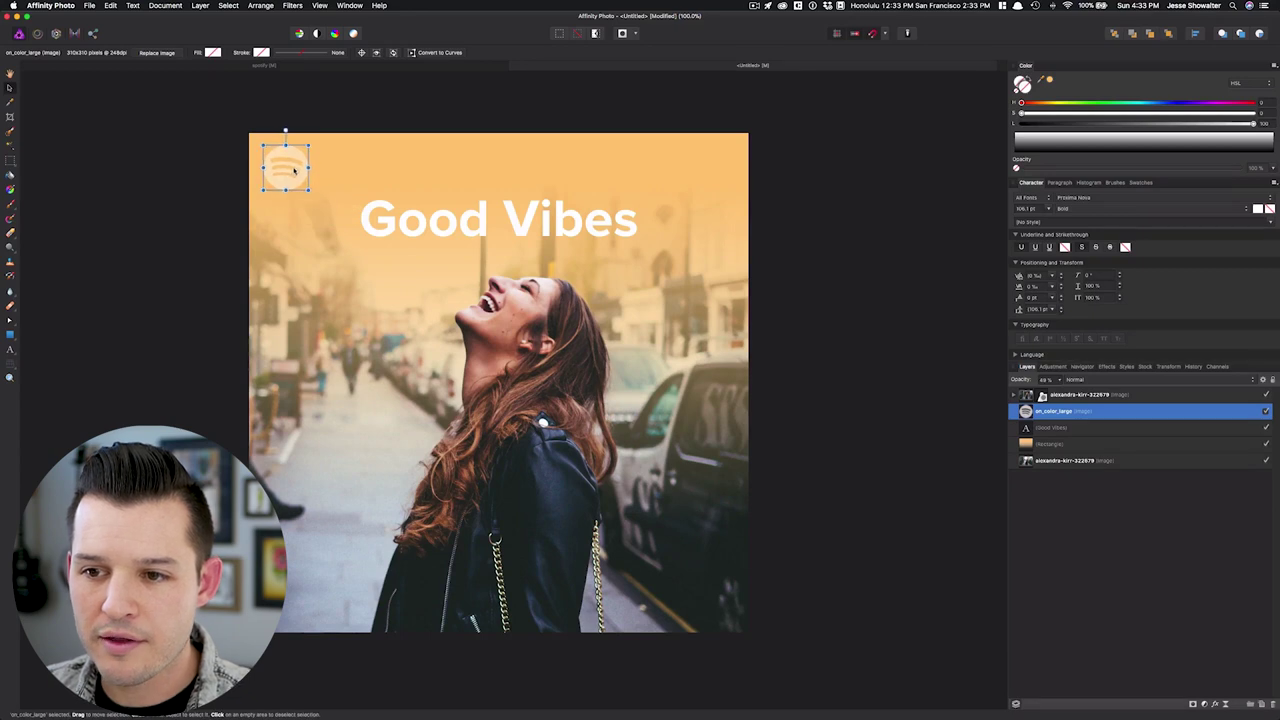
pyautogui.click(836, 251)
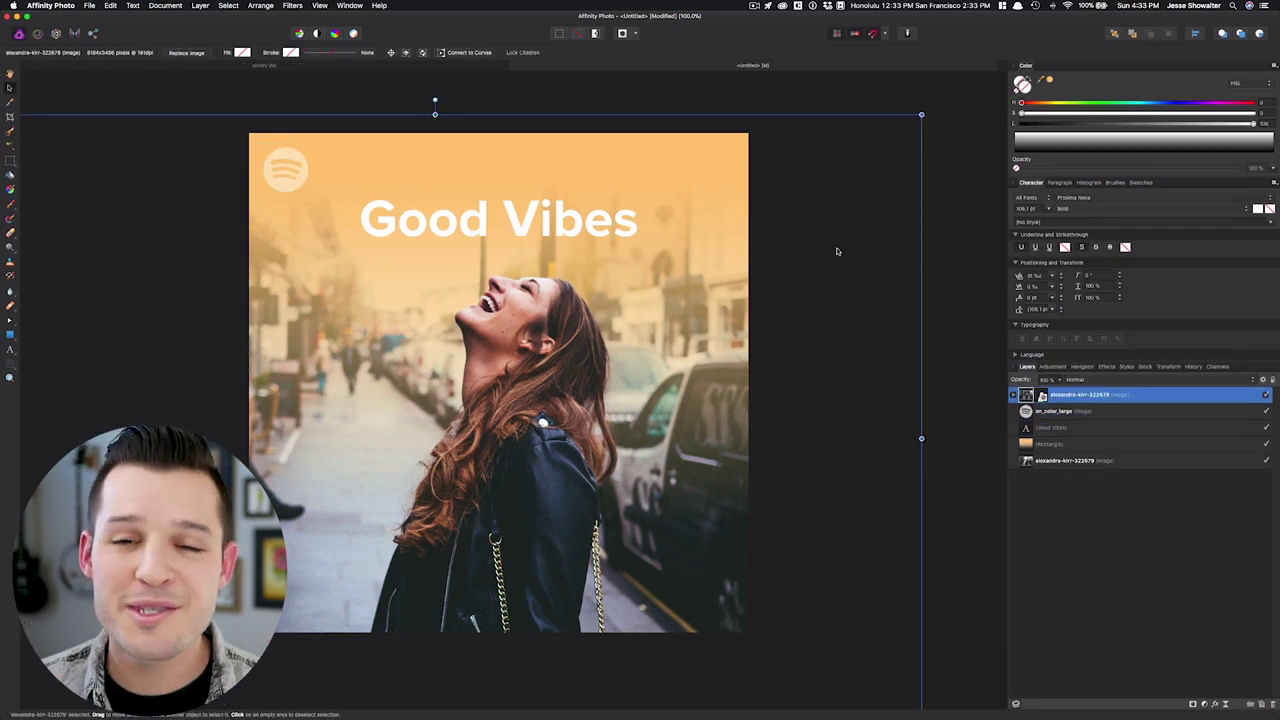